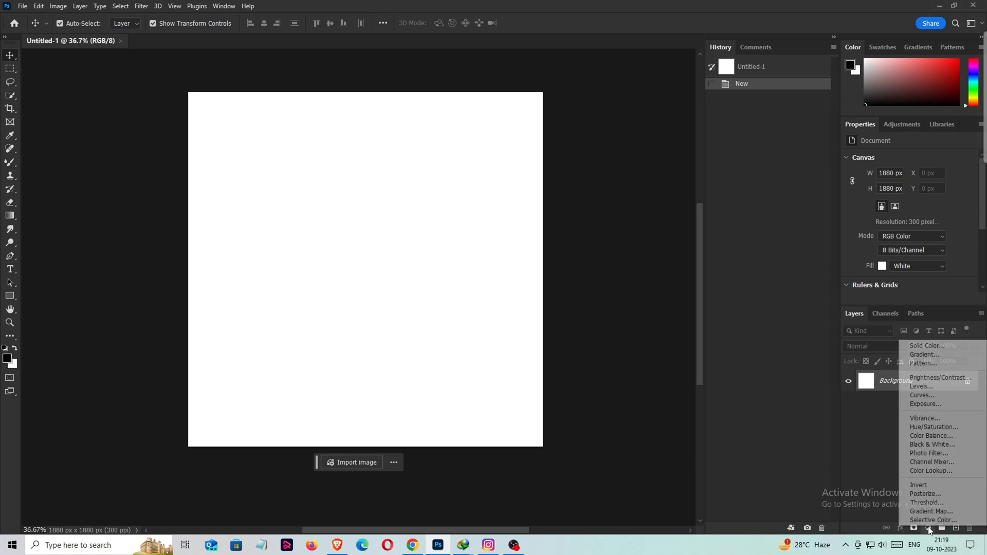
Add a solid color fill layer in light pink, #fedddd, above the background.
left_click(923, 341)
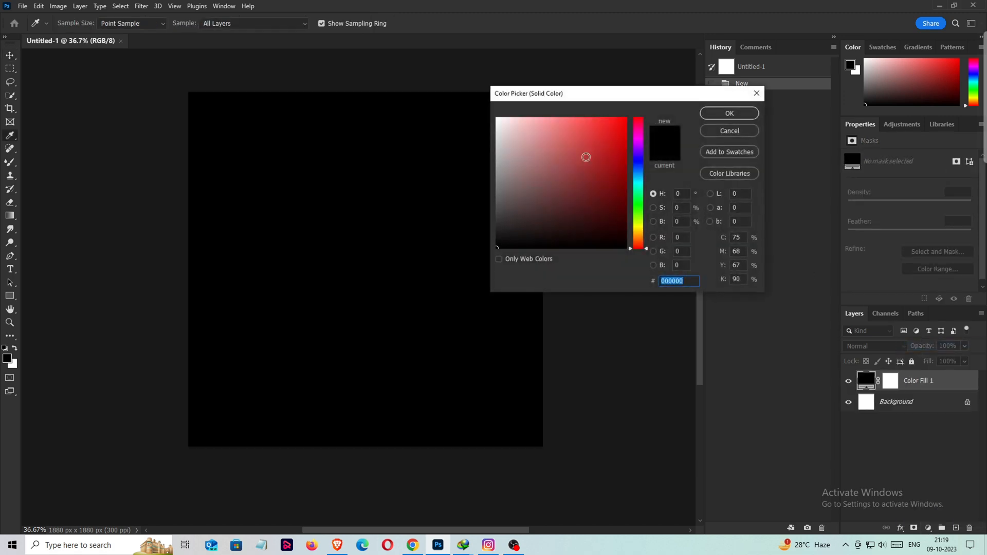
left_click_drag(520, 130, 513, 117)
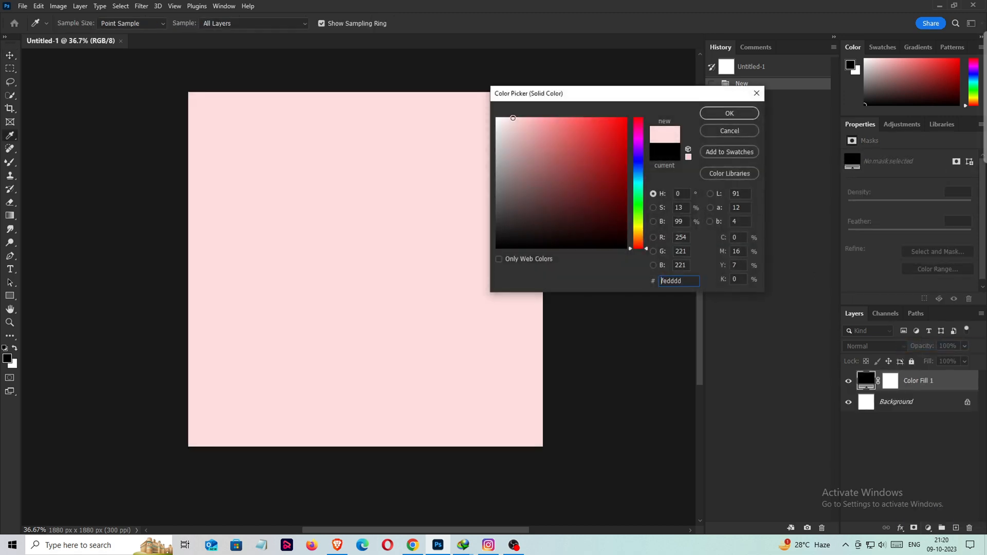
left_click(727, 113)
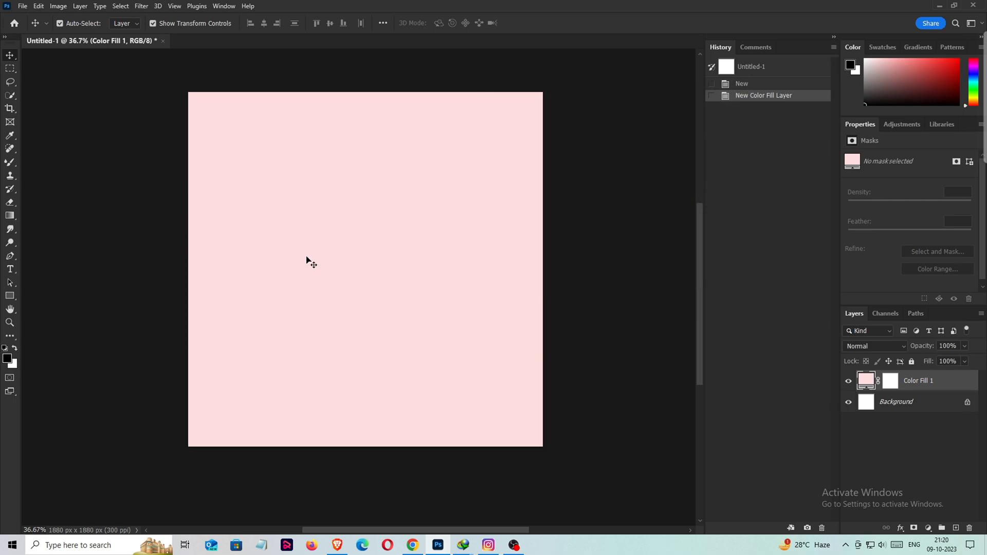
Create a 1880 × 1880 px dark blue rectangle without a stroke and move it to cover the whole canvas.
left_click(12, 296)
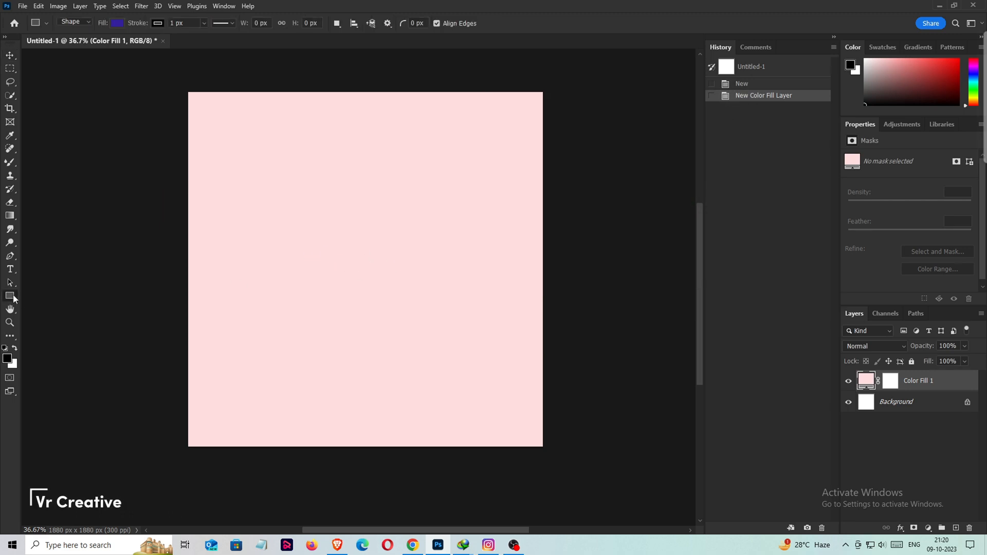
left_click(331, 229)
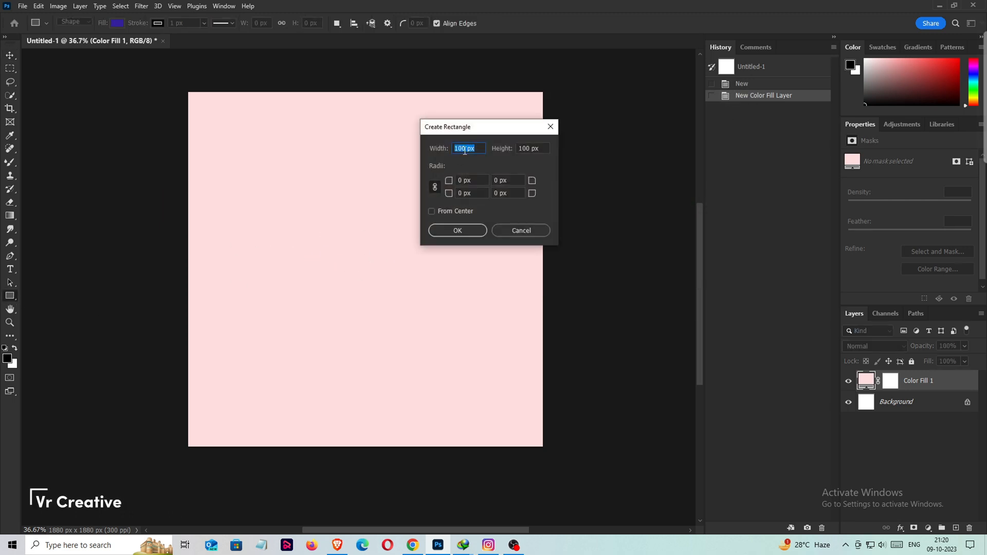
left_click_drag(464, 151, 454, 152)
type("188")
left_click(529, 149)
type("188")
left_click(458, 230)
key("v")
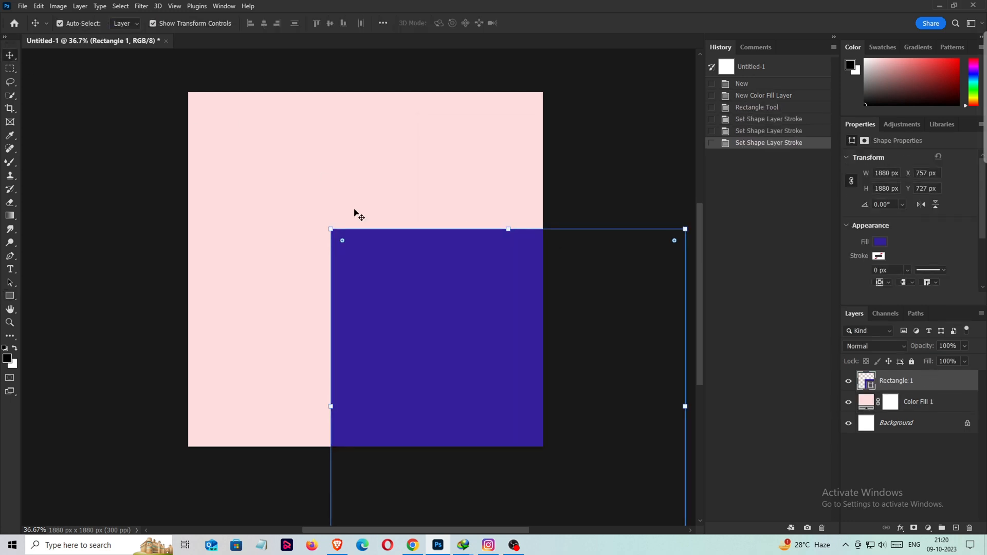
left_click_drag(407, 284, 275, 155)
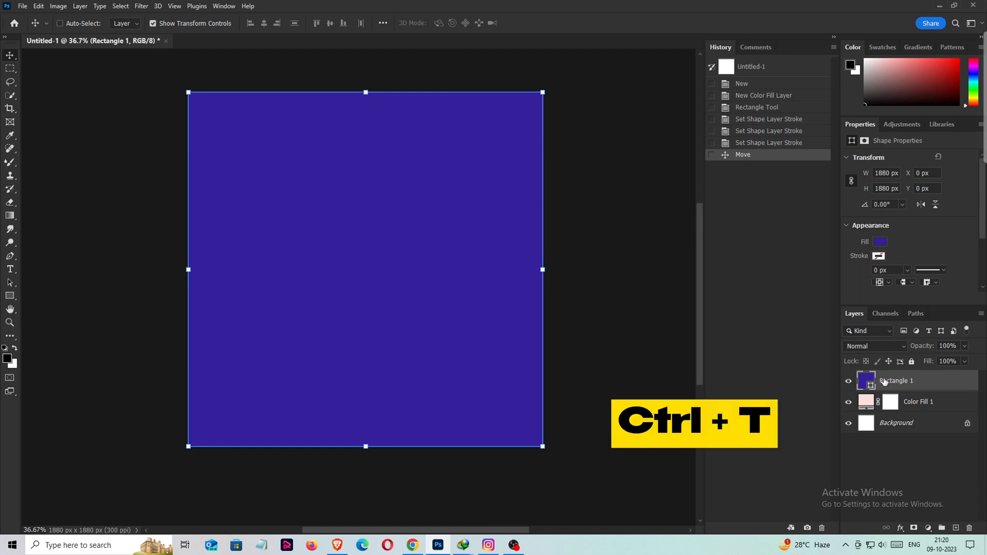
Scale the blue rectangle about its center to about 76%, leaving an even pink border, and deselect it.
key("ctrl+t")
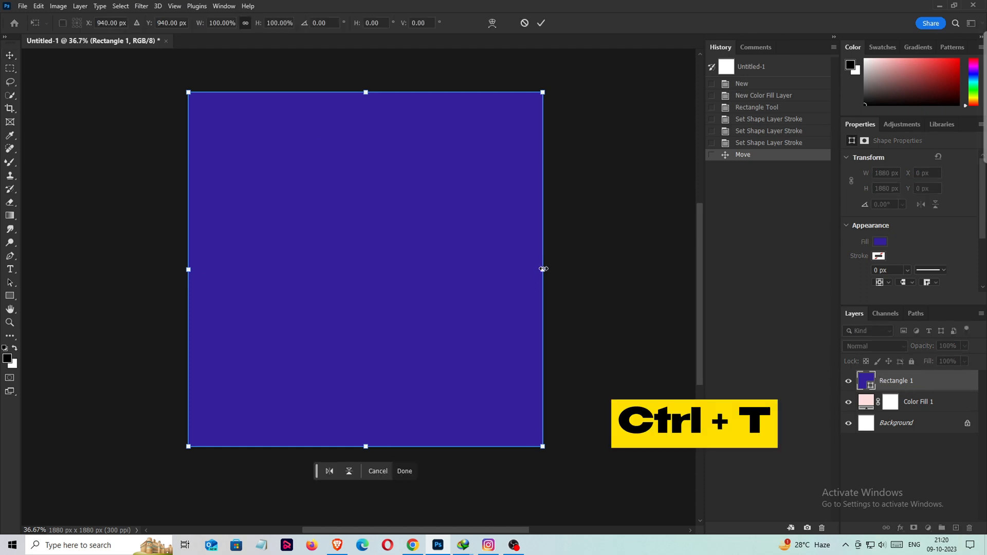
left_click_drag(543, 269, 500, 275)
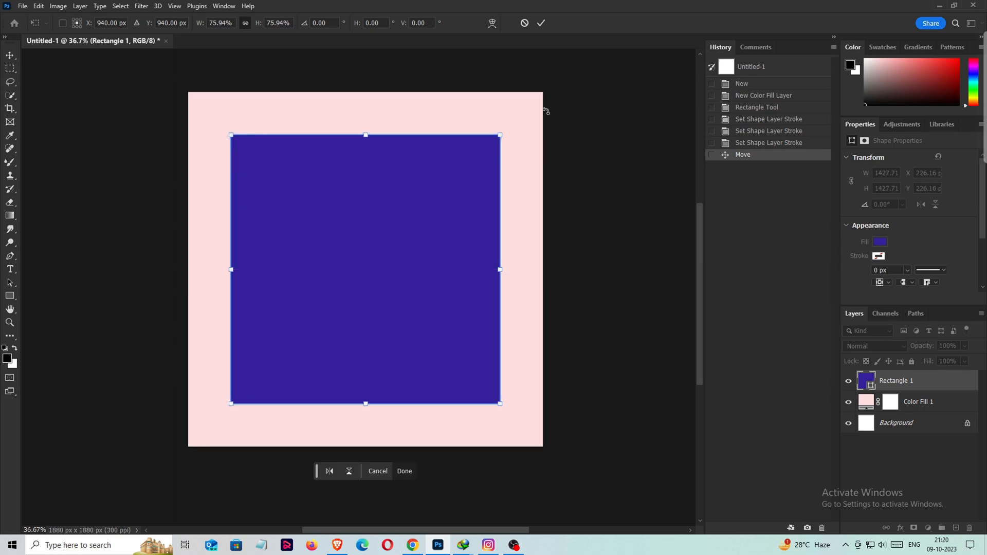
left_click(541, 23)
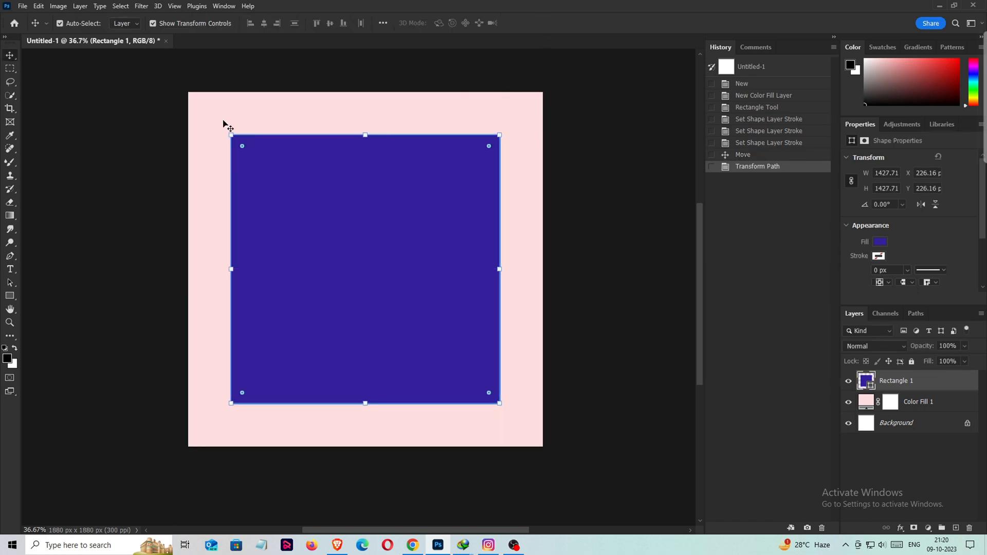
left_click(173, 120)
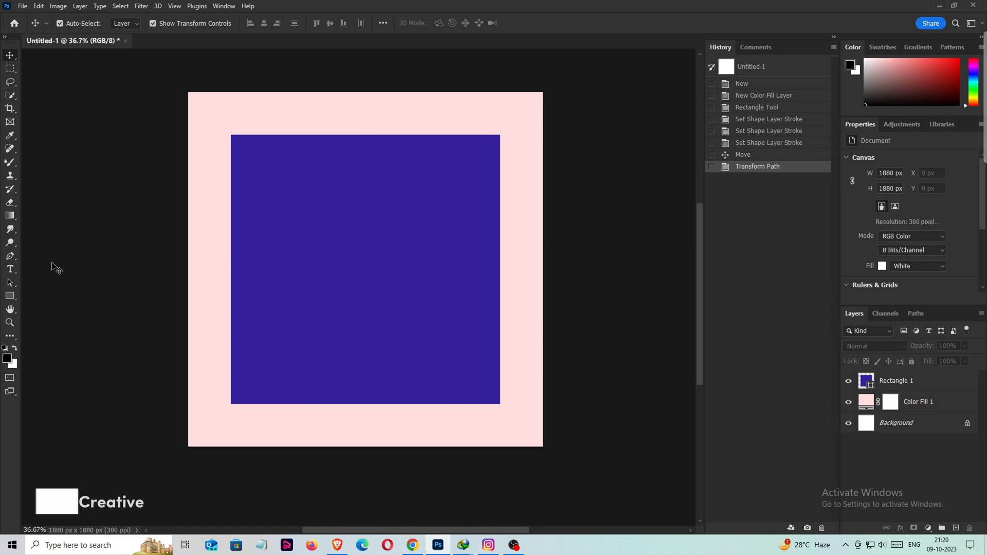
Add the letter V as white Integral CF Extra Bold text on the blue square and set its size to 300 pt.
key("t")
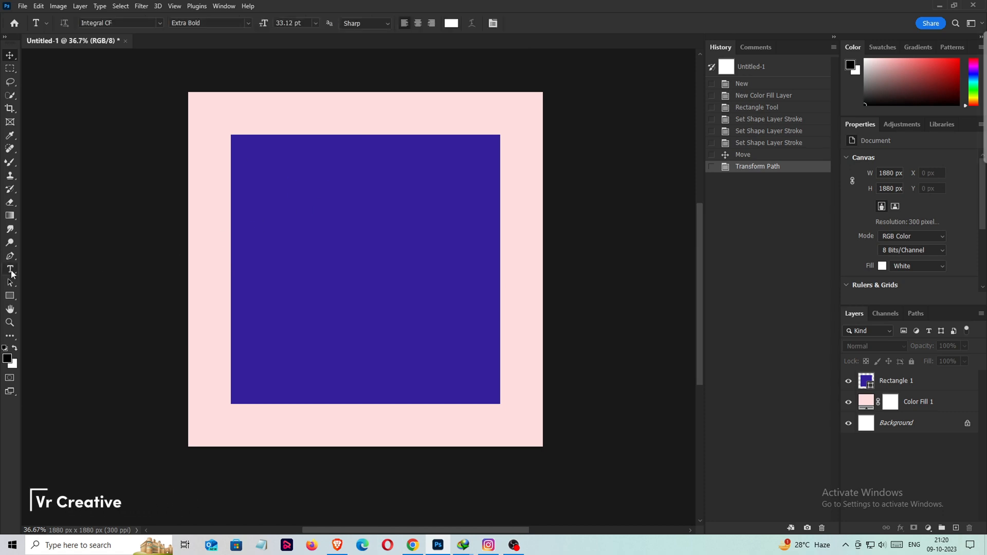
left_click(302, 259)
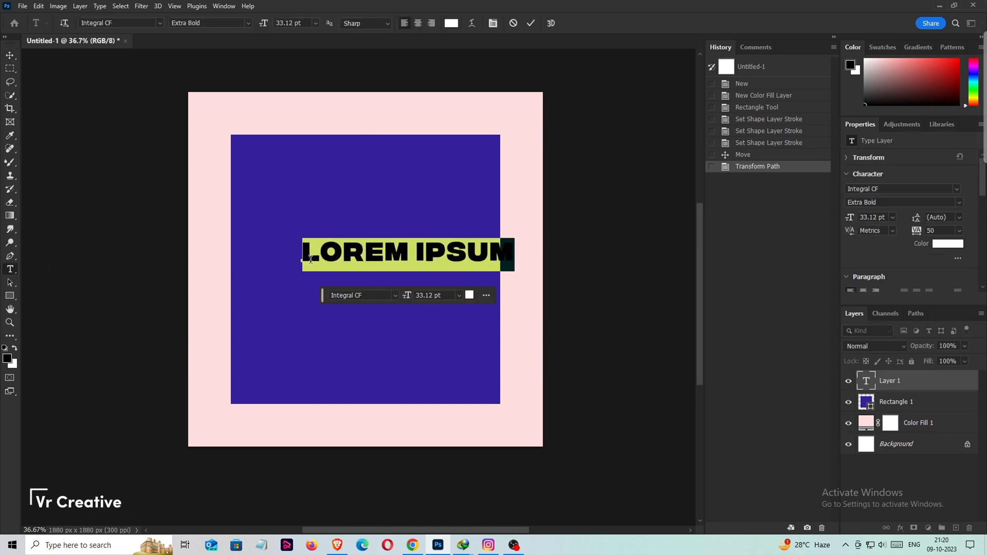
type("V")
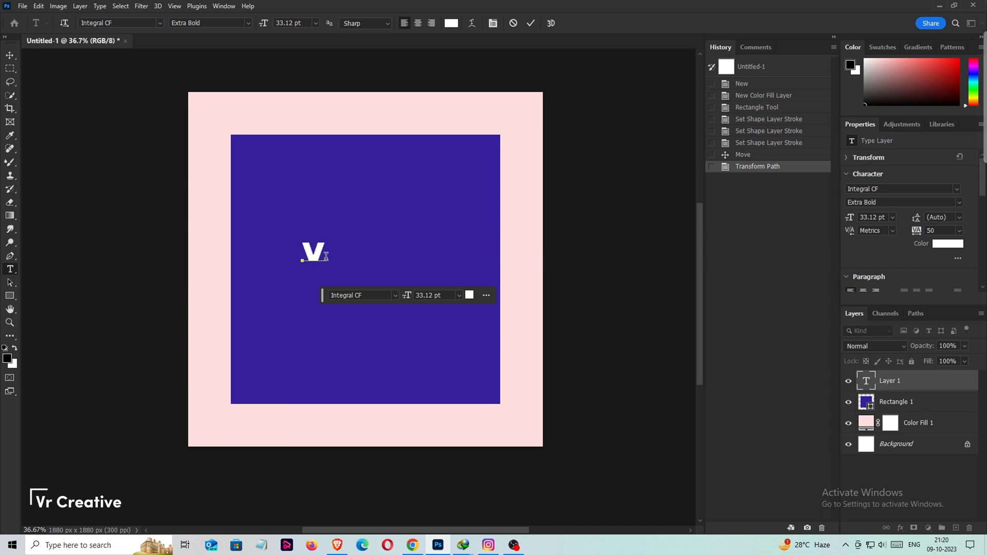
left_click_drag(326, 256, 307, 256)
left_click(459, 295)
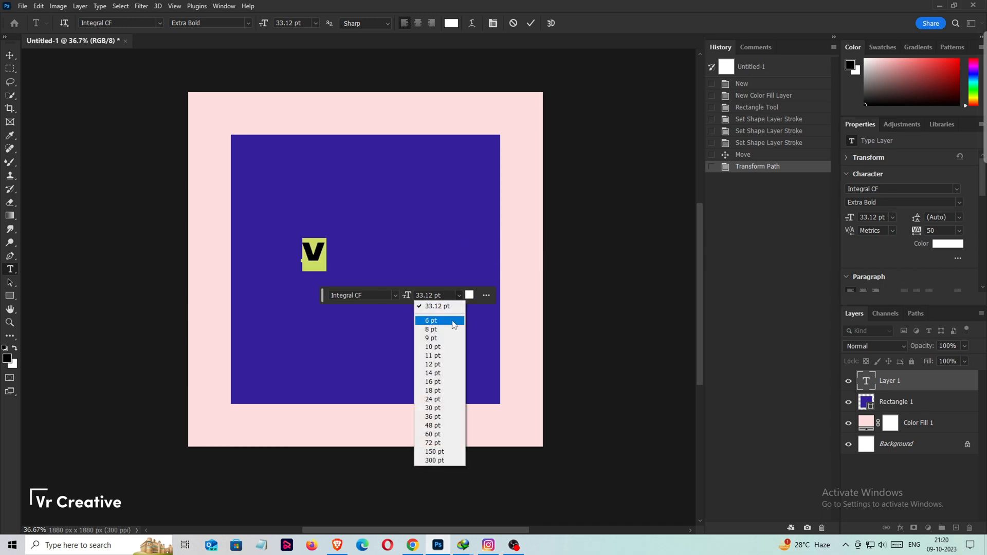
left_click(439, 460)
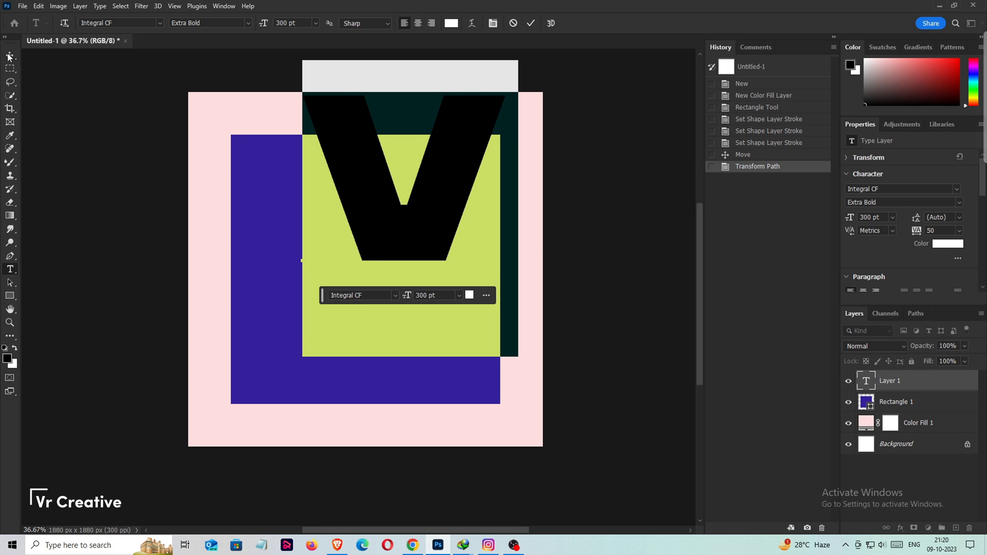
Move the V text to the center of the blue square.
left_click(9, 57)
left_click_drag(365, 166, 326, 258)
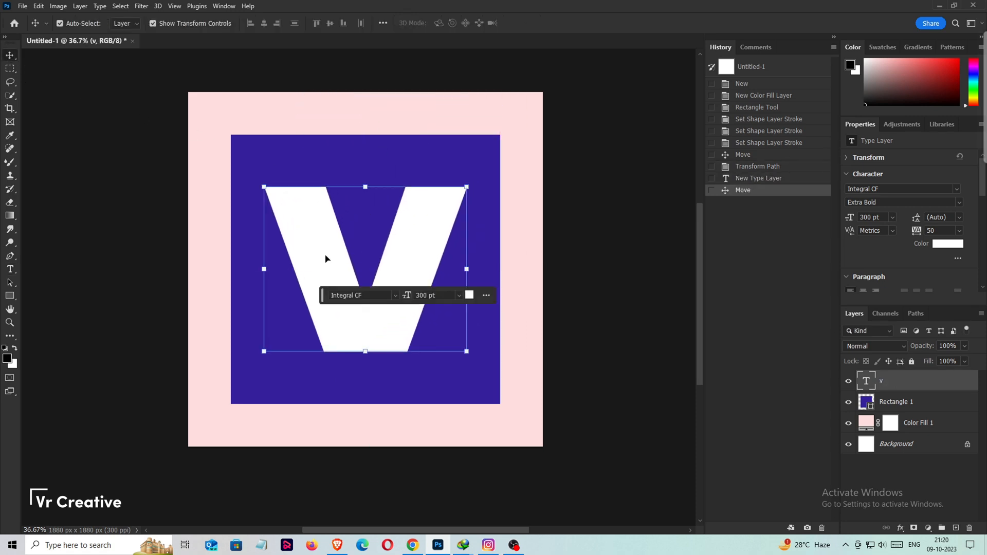
left_click(578, 208)
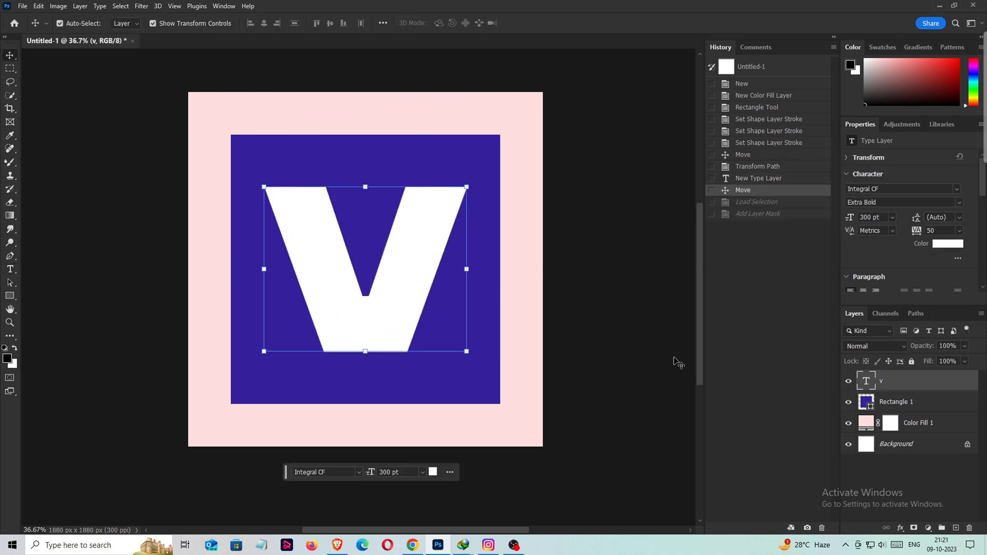
Load the V text layer's outline as a selection, hide that layer, and cut the V out of Rectangle 1 with an inverted layer mask.
key("ctrl")
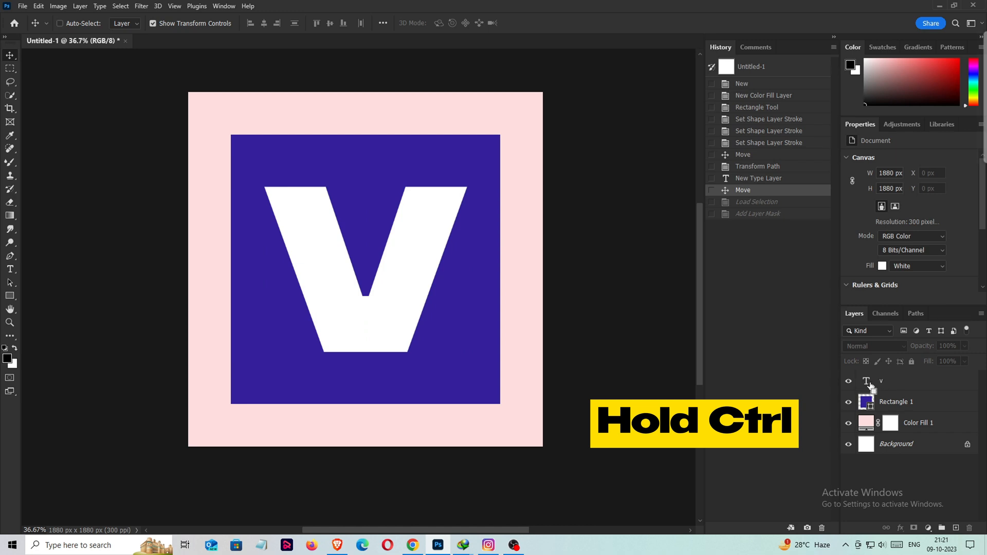
left_click(866, 383, "ctrl")
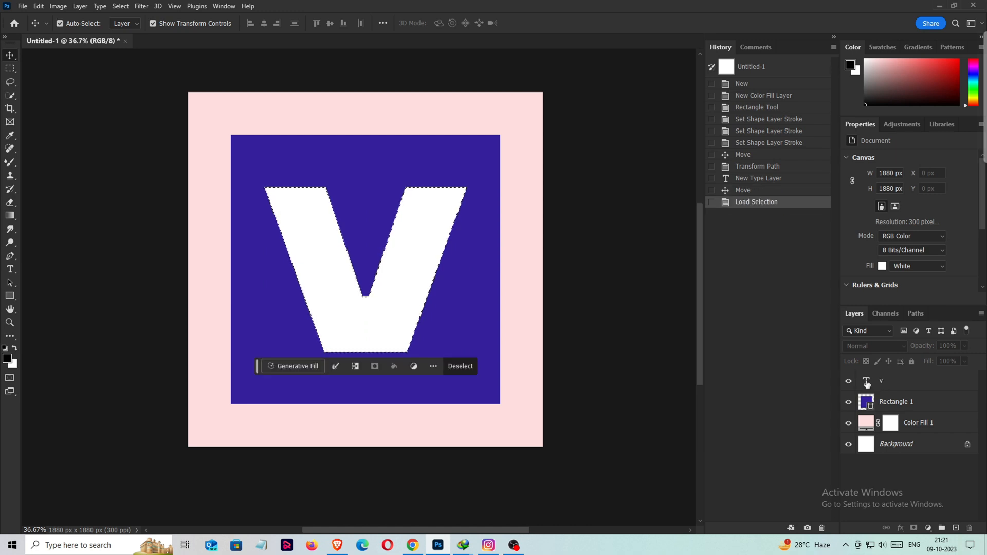
left_click(848, 382)
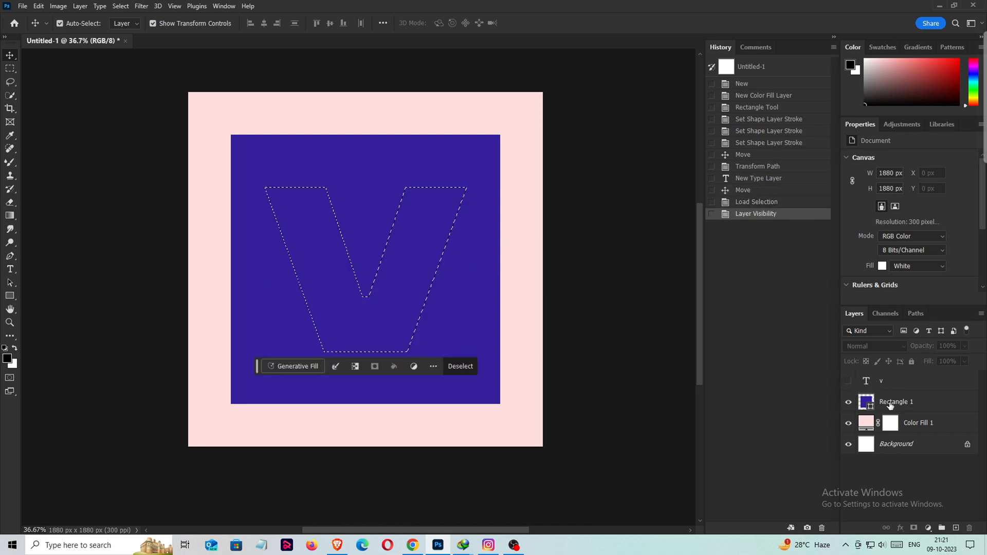
left_click(894, 405)
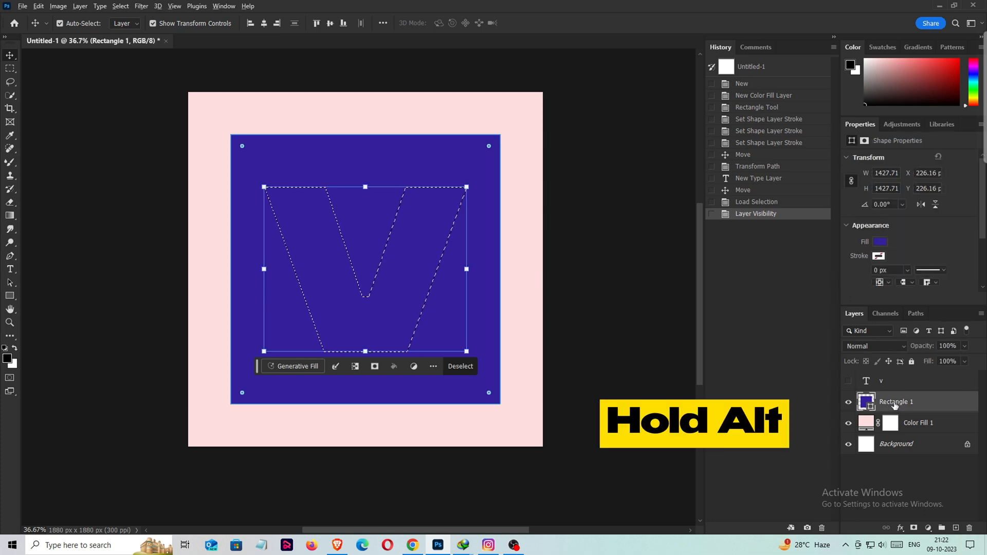
left_click(913, 525, "alt")
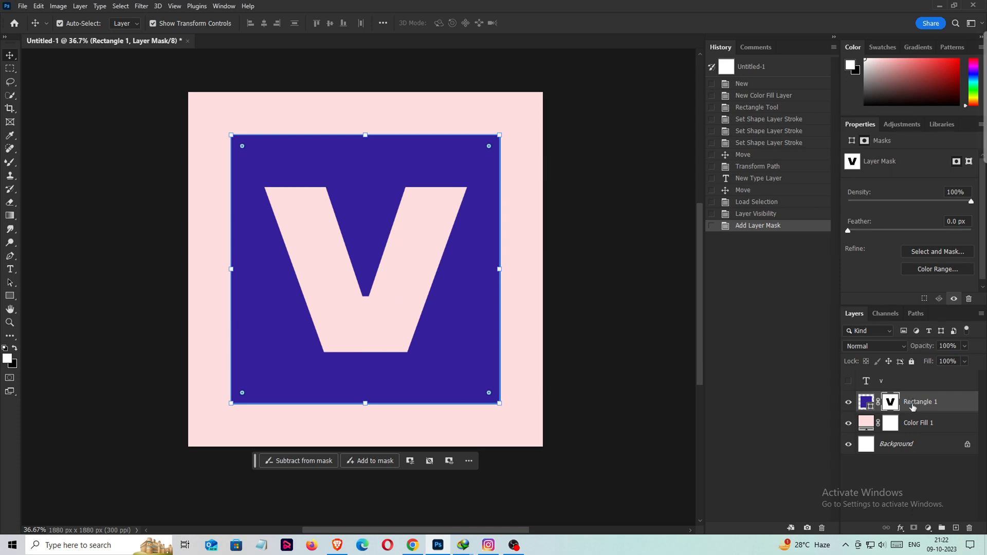
Add a Drop Shadow effect to the Rectangle 1 layer and set the shadow color to black.
right_click(912, 407)
left_click(839, 123)
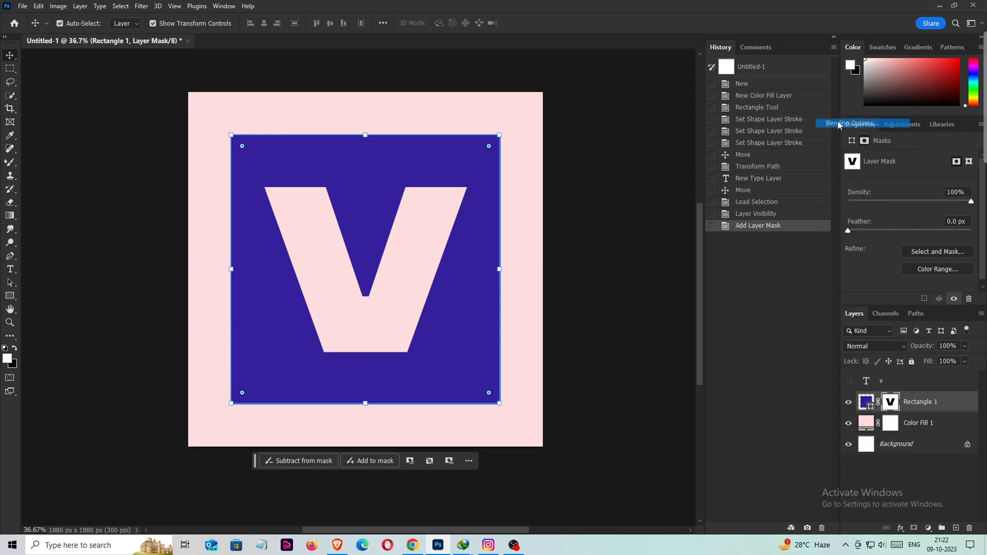
left_click(577, 311)
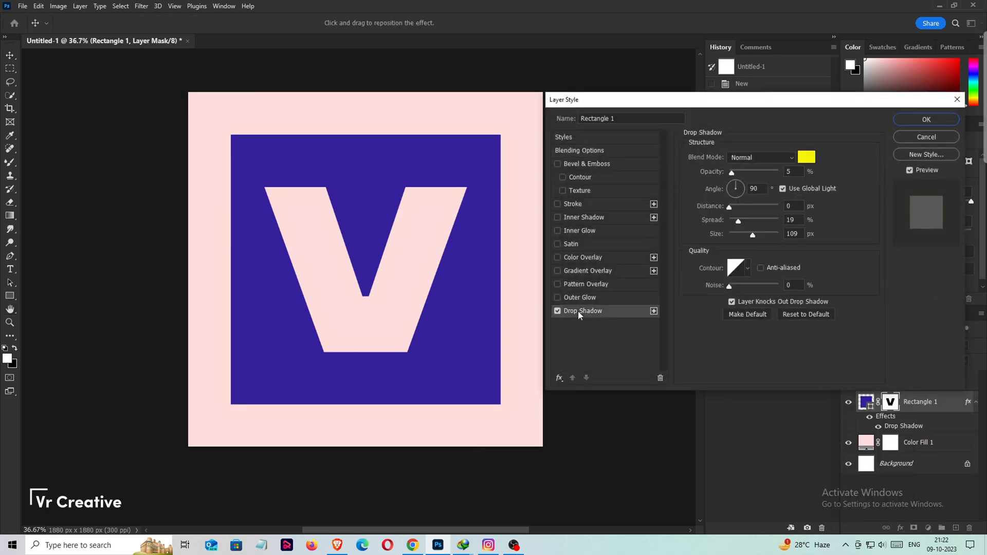
left_click(806, 157)
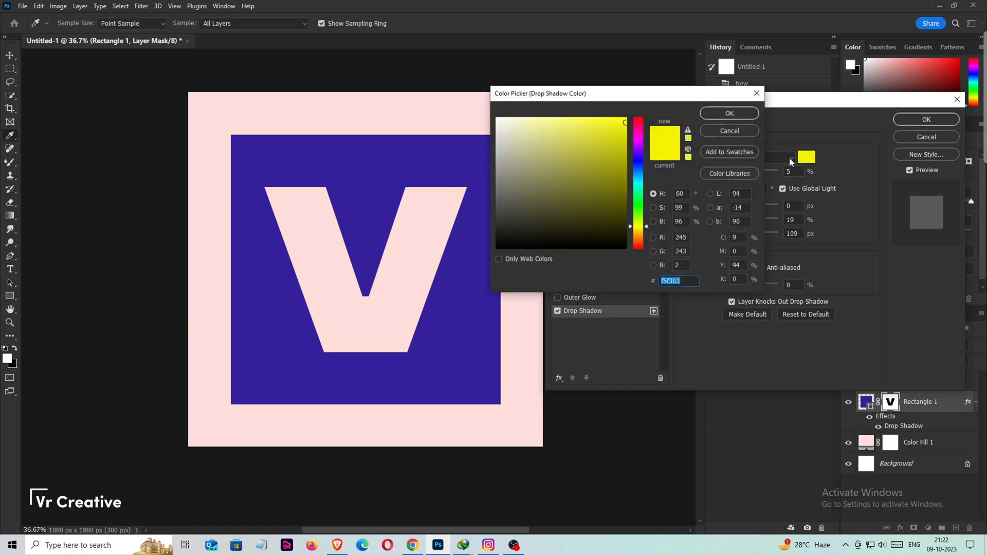
left_click(621, 233)
left_click(712, 116)
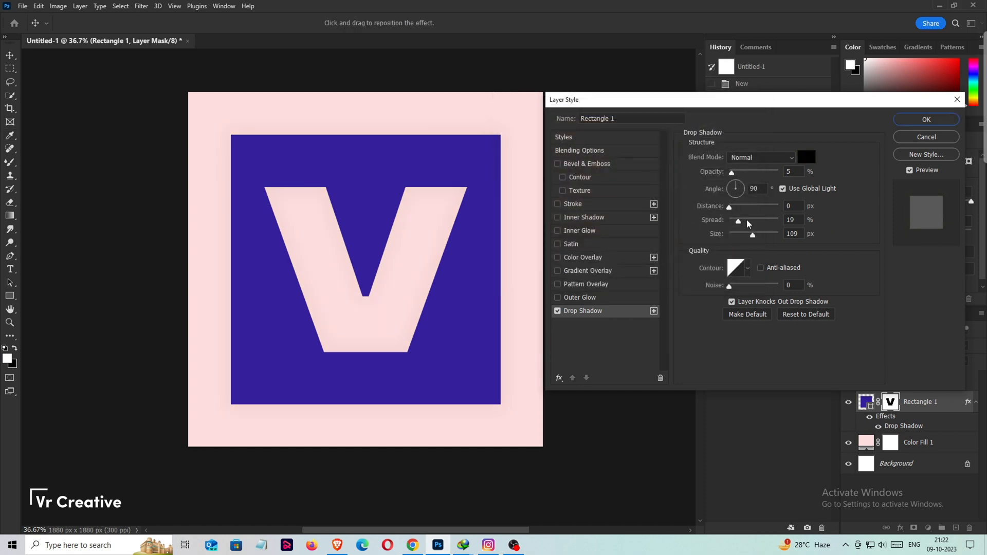
Set the drop shadow to 20% opacity, 132° angle, 38 px distance, 27% spread and 35 px size, and apply the layer style.
mouse_move(752, 237)
left_mouse_down()
mouse_move(775, 234)
mouse_move(750, 206)
mouse_move(739, 226)
left_mouse_up()
left_click(735, 206)
left_click_drag(739, 171, 746, 171)
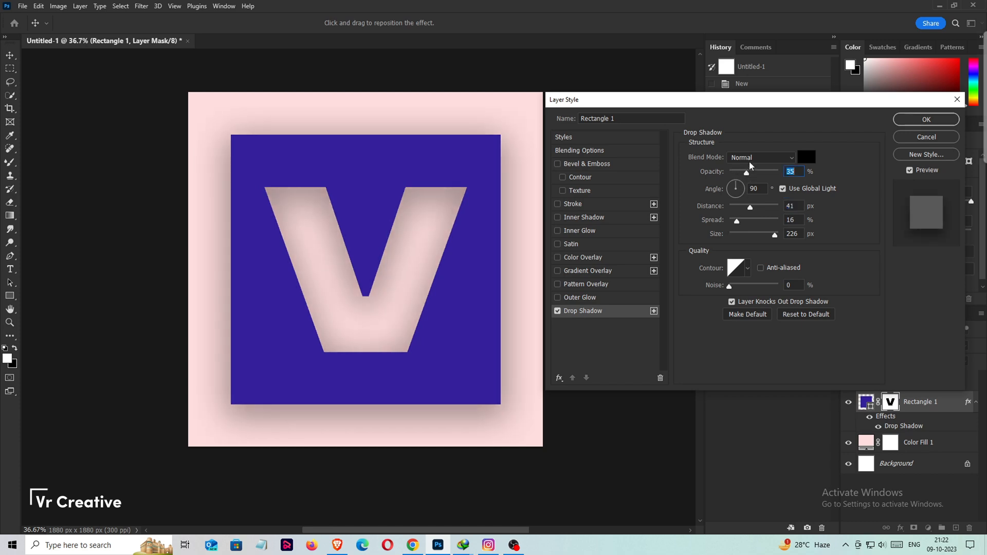
left_click_drag(750, 207, 726, 235)
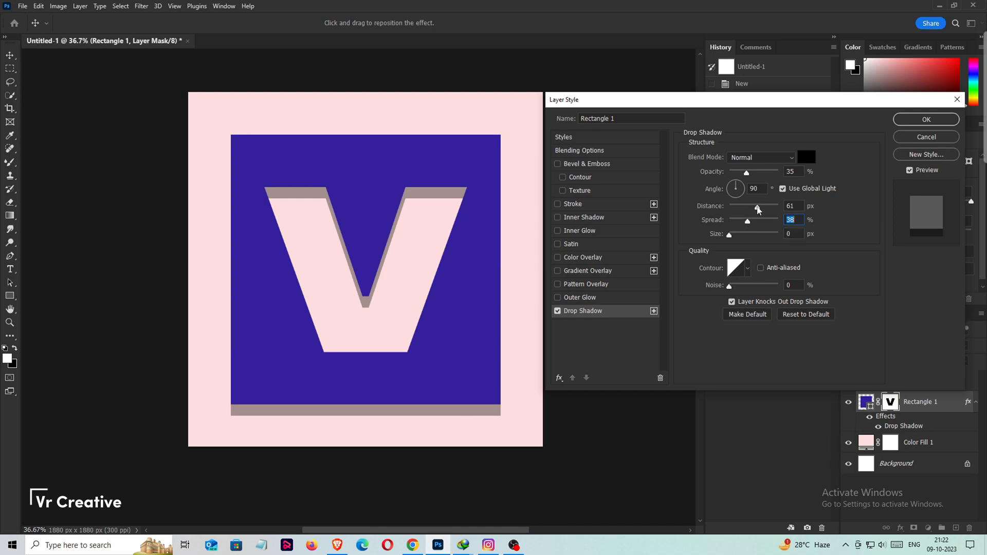
mouse_move(757, 206)
left_mouse_down()
mouse_move(730, 213)
mouse_move(753, 211)
left_mouse_up()
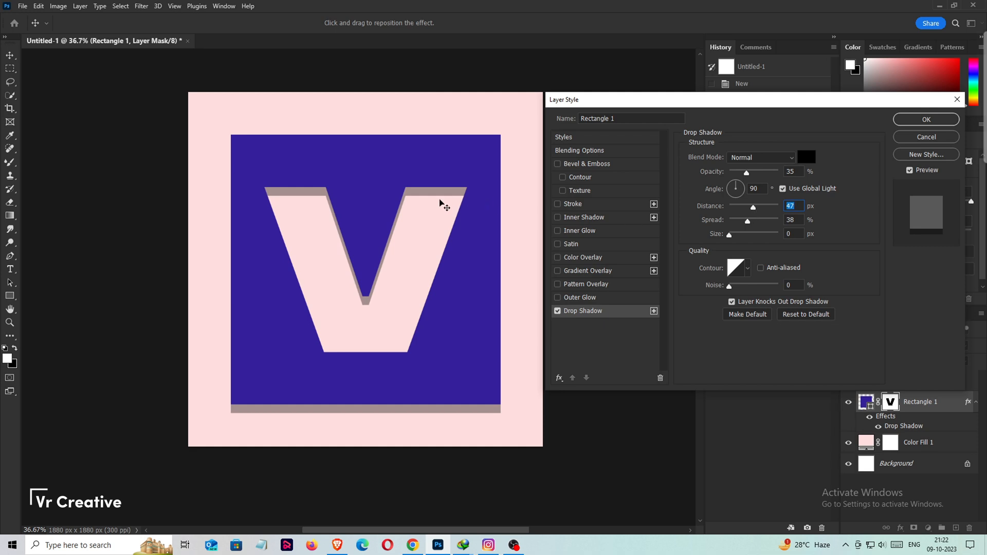
left_click_drag(440, 200, 444, 197)
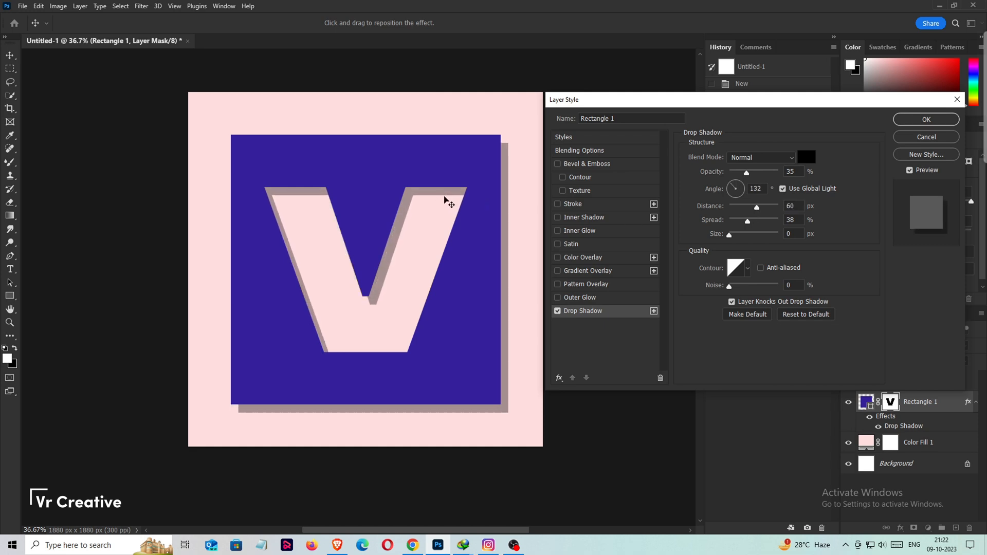
mouse_move(746, 175)
left_mouse_down()
mouse_move(734, 174)
mouse_move(746, 174)
left_mouse_up()
left_click_drag(748, 221, 728, 224)
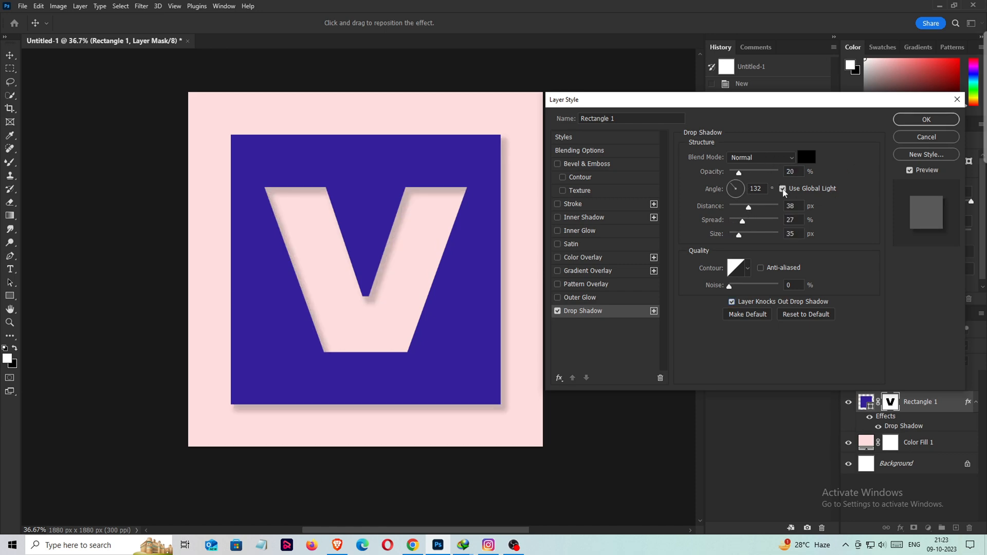
left_click(920, 122)
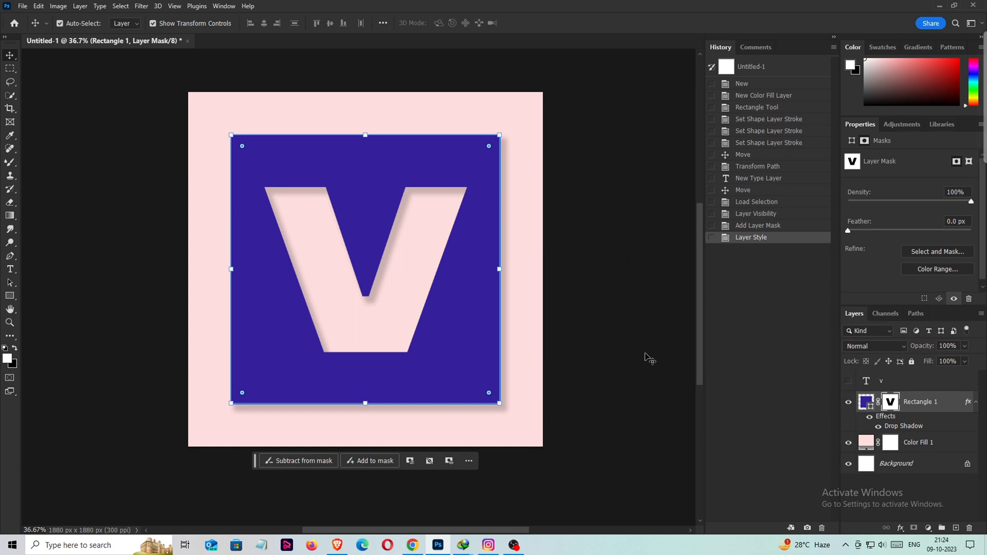
Show the V text layer again and place it directly below Rectangle 1 in the layer order.
left_click(849, 381)
left_click(894, 384)
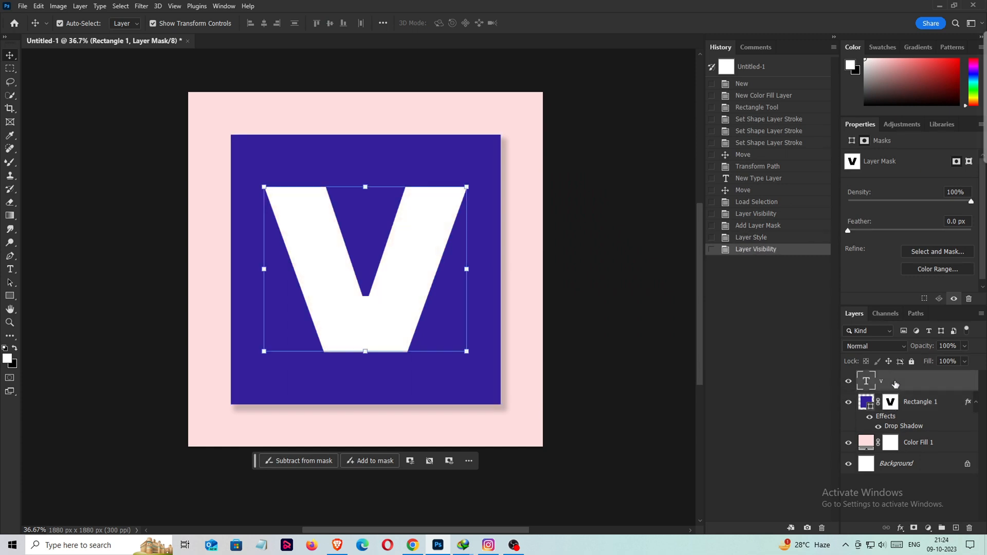
left_click_drag(895, 385, 897, 427)
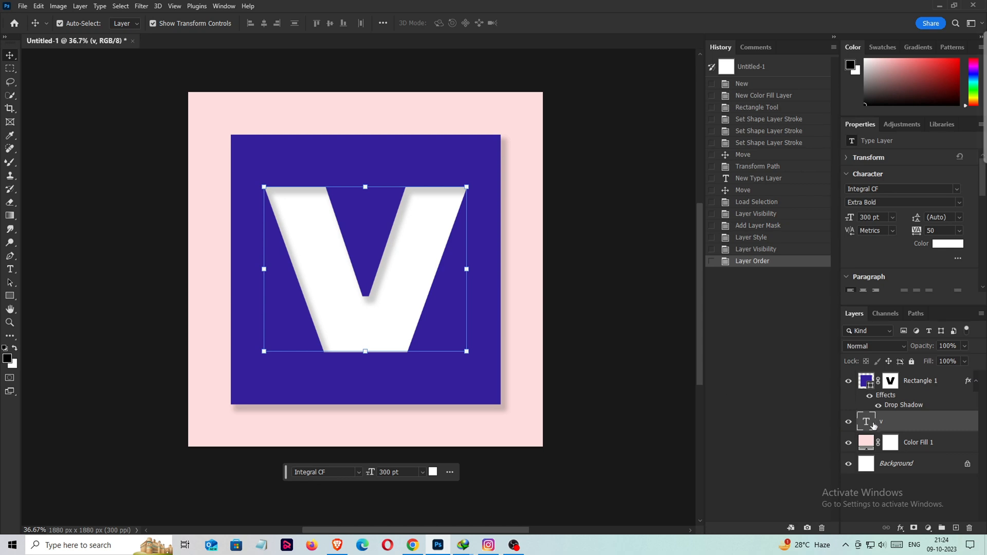
Change the V text layer's color from white to a bright, saturated orange and apply it.
left_click(950, 244)
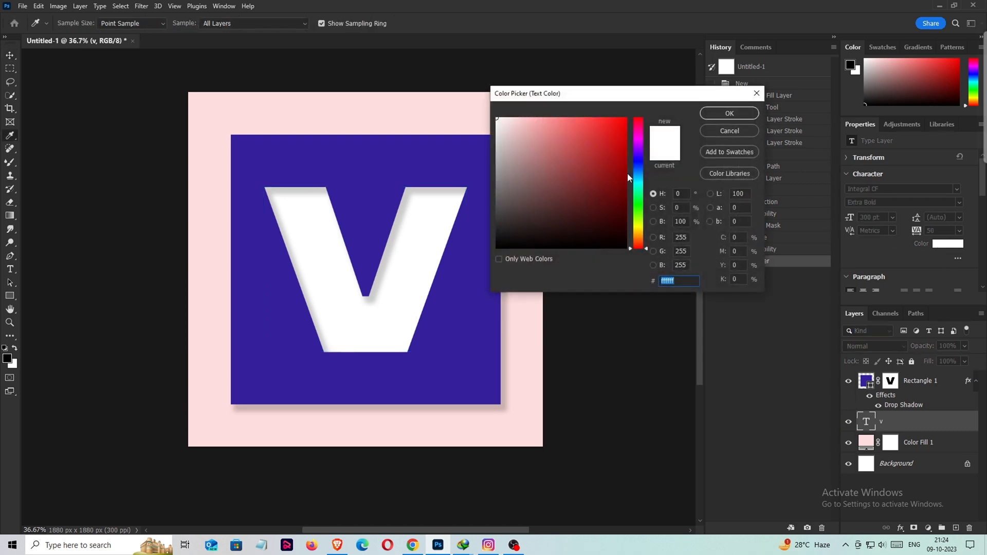
left_click(640, 236)
left_click_drag(606, 157, 625, 119)
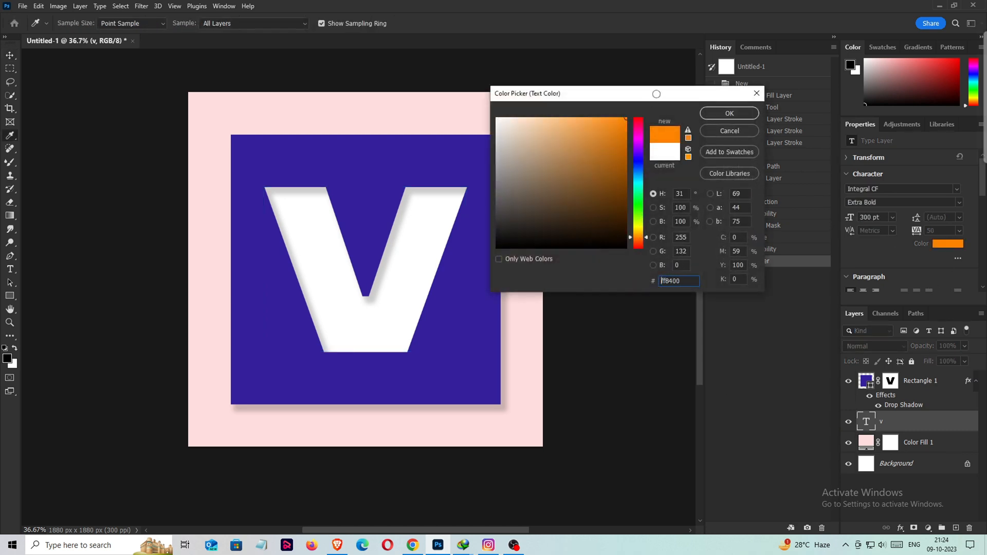
left_click(638, 239)
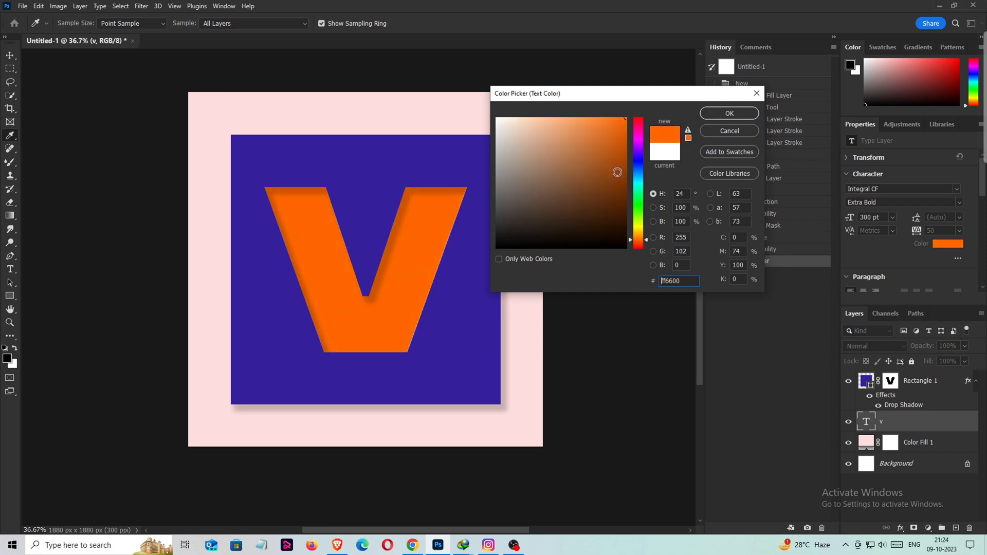
mouse_move(619, 131)
left_mouse_down()
mouse_move(610, 120)
mouse_move(623, 119)
left_mouse_up()
left_click(728, 113)
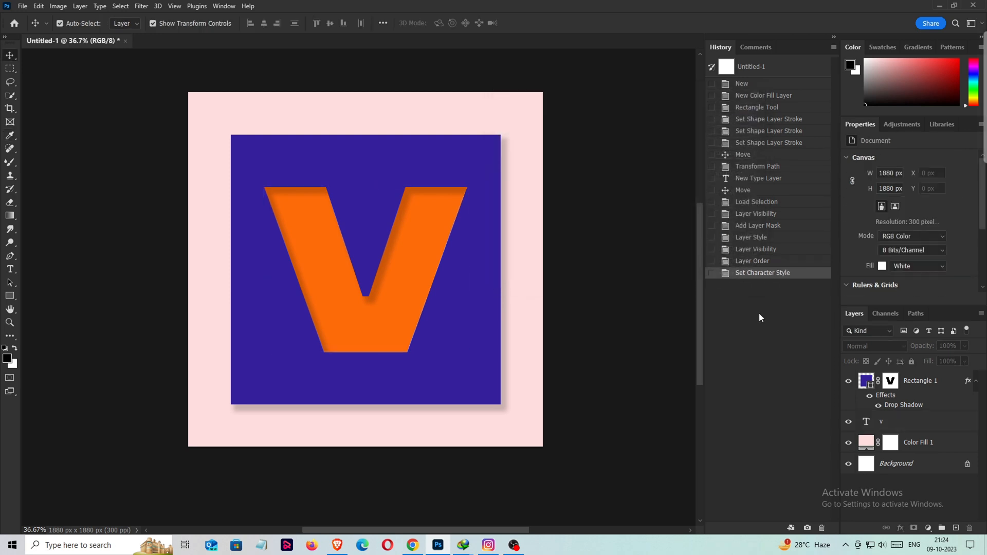
Scale the orange V text proportionally to about 177% around its center with Free Transform.
left_click(860, 418)
key("ctrl+t")
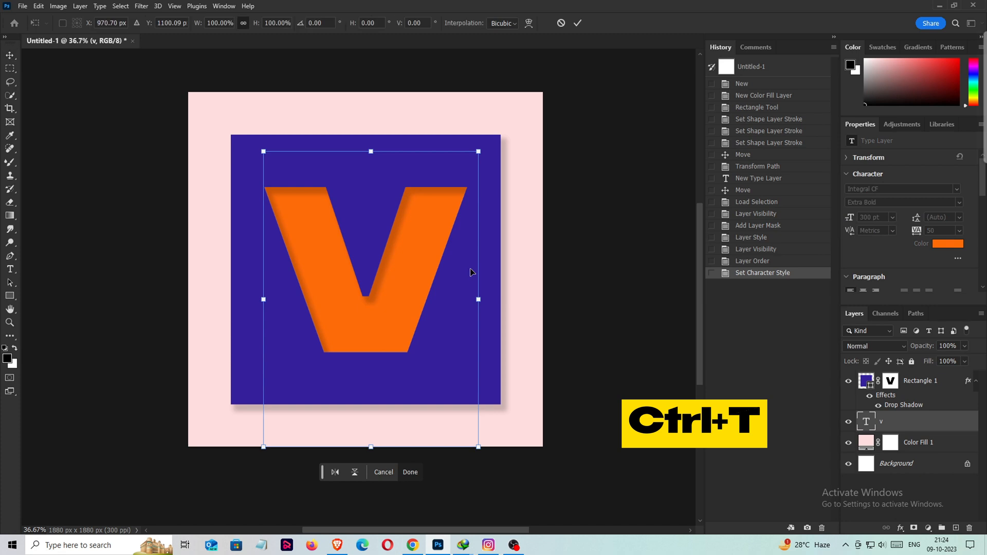
left_click_drag(479, 299, 563, 308)
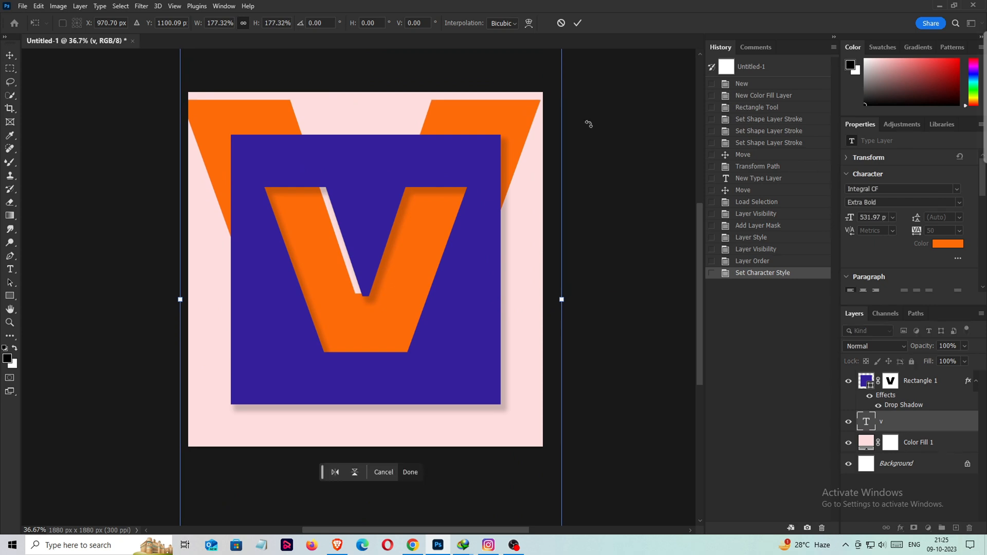
left_click(577, 23)
Rotate the enlarged orange V about 13° clockwise, then adjust its size and position behind the blue square.
key("ctrl+t")
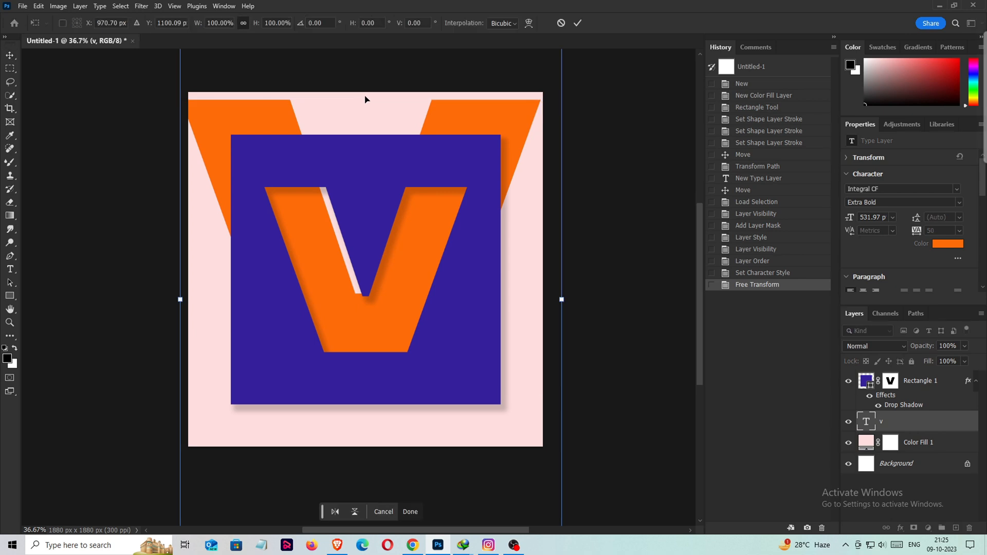
scroll(503, 170, "down", 2)
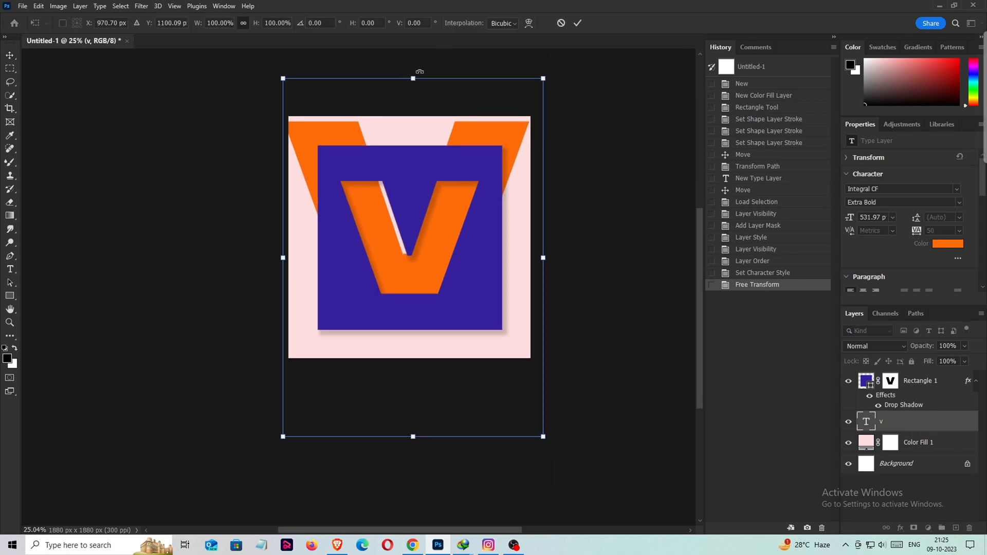
left_click_drag(417, 72, 464, 80)
left_click_drag(506, 145, 513, 178)
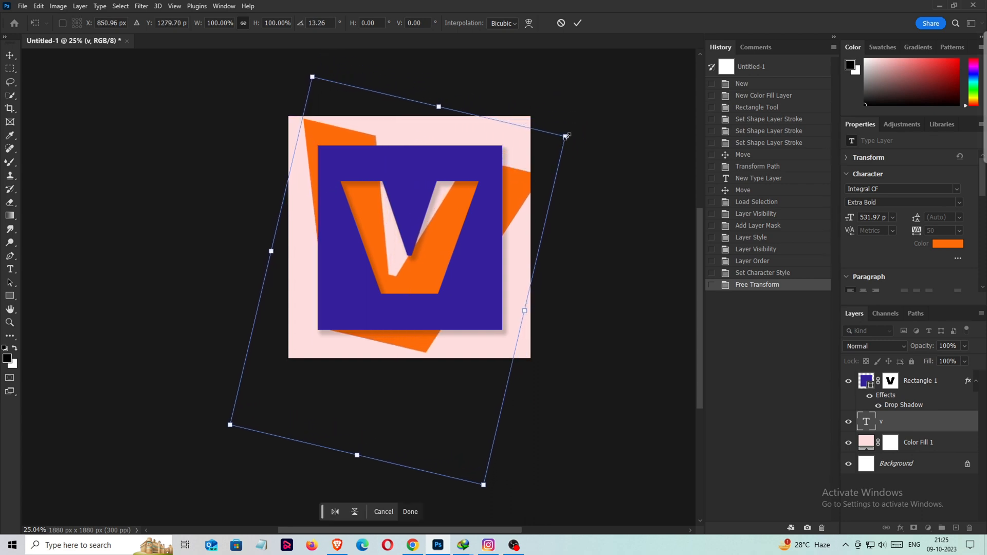
left_click_drag(564, 137, 553, 146)
left_click_drag(519, 187, 513, 185)
left_click_drag(547, 145, 551, 141)
left_click(578, 25)
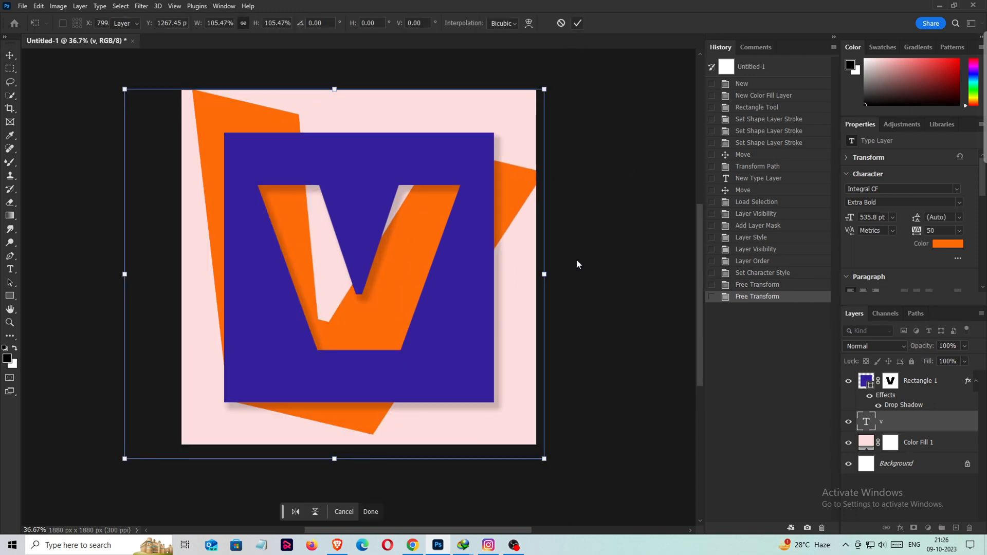
key("Return")
Replace the orange letter V with an R and shift it sideways so it extends behind the square's right edge.
double_click(866, 422)
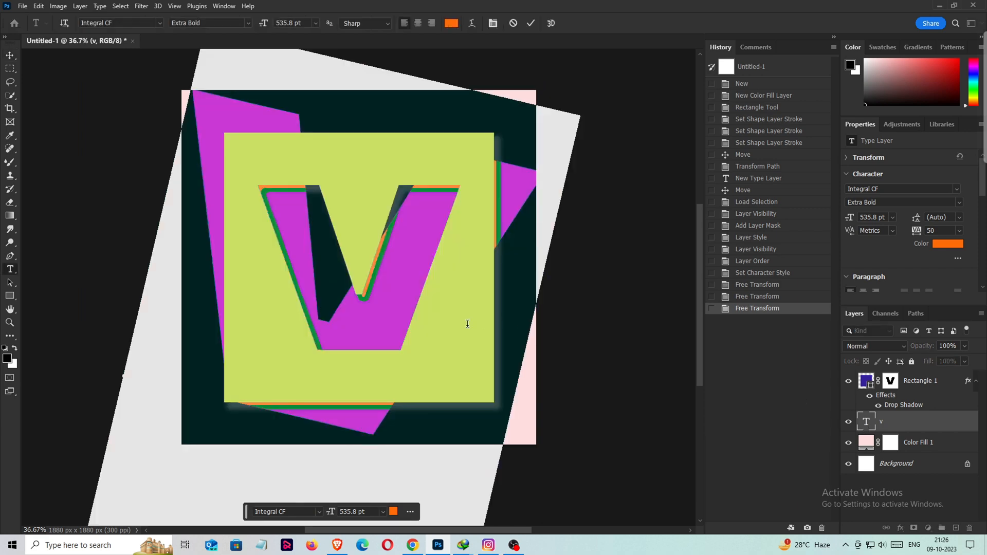
type("r")
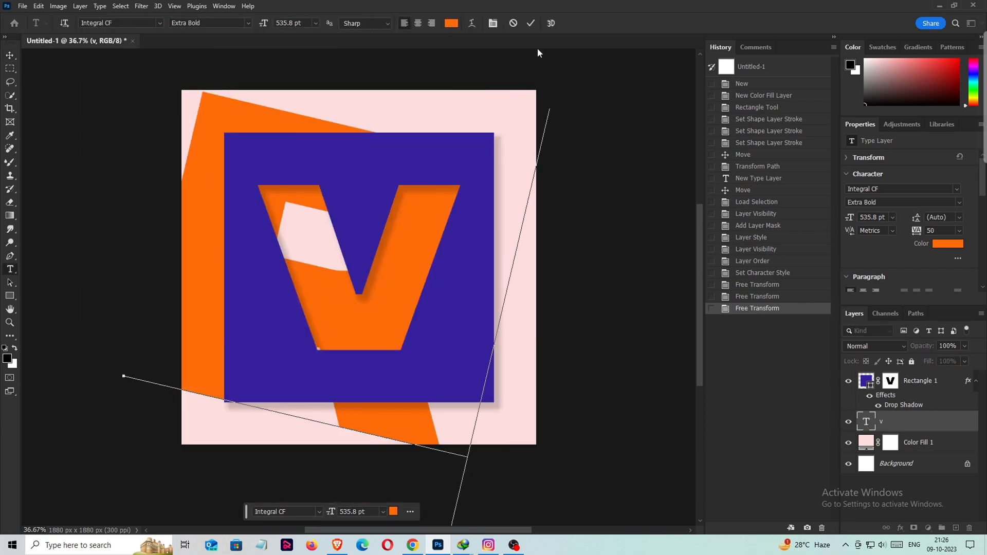
left_click(531, 23)
key("v")
left_click_drag(423, 262, 452, 261)
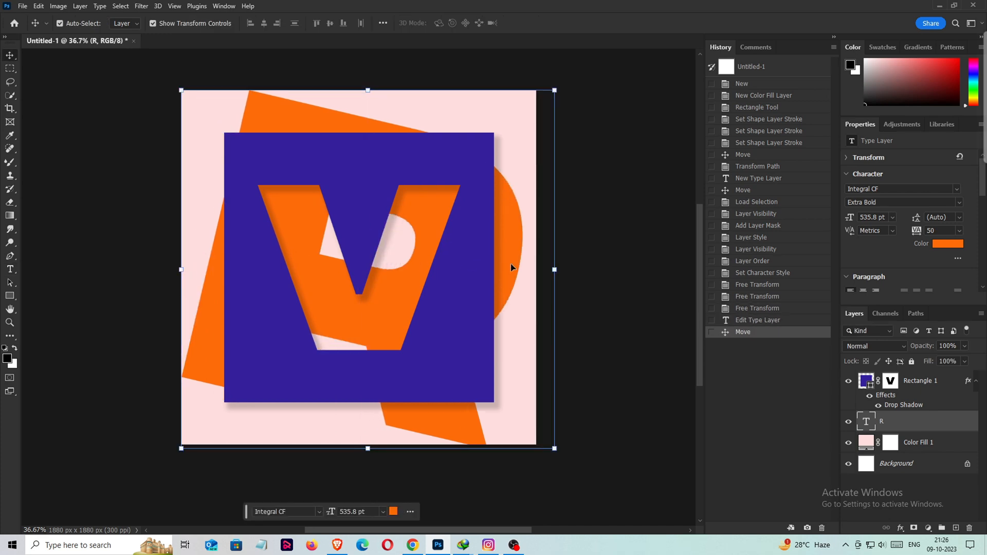
Enlarge the R text to about 564 pt, move it slightly upward and apply the transform.
key("ctrl+t")
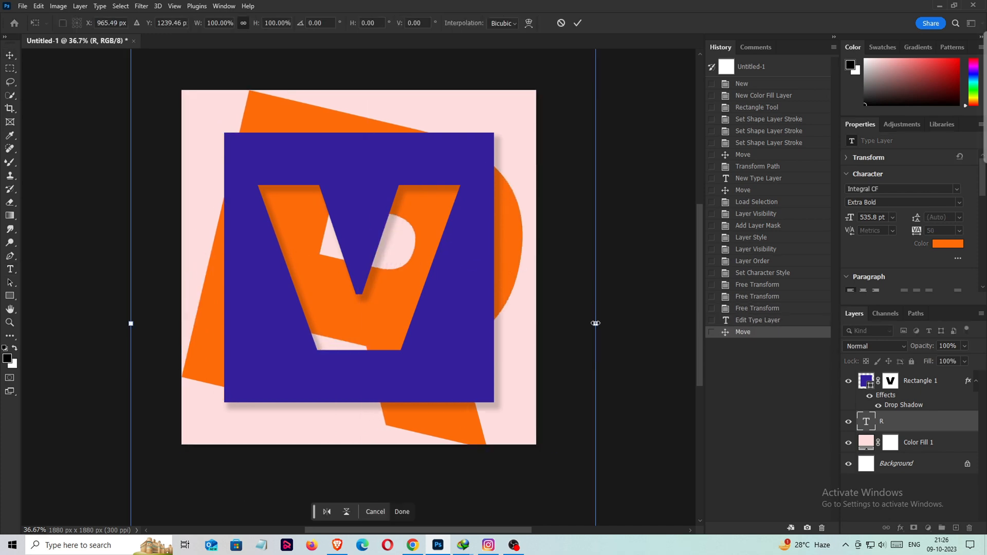
left_click_drag(595, 322, 608, 323)
left_click_drag(391, 282, 392, 270)
left_click(577, 23)
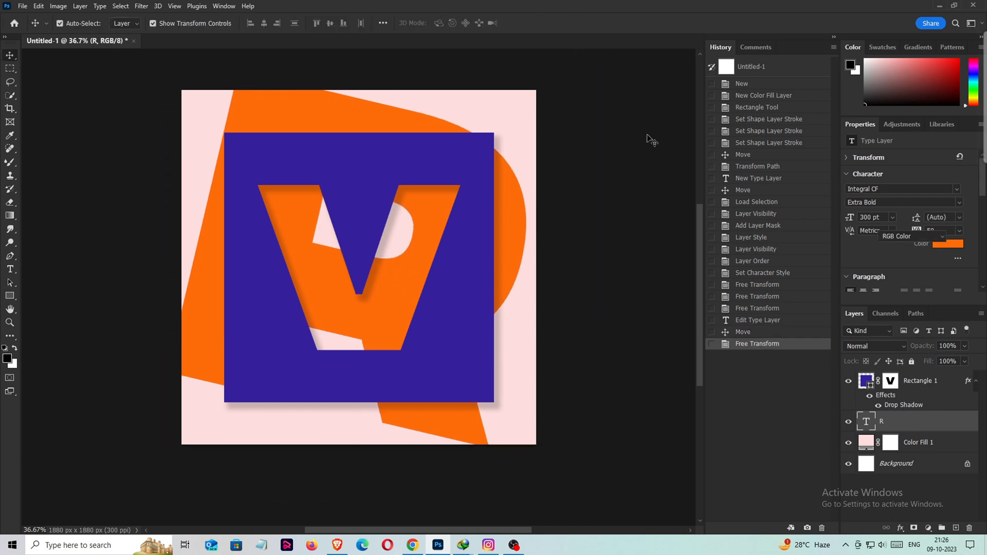
left_click(649, 140)
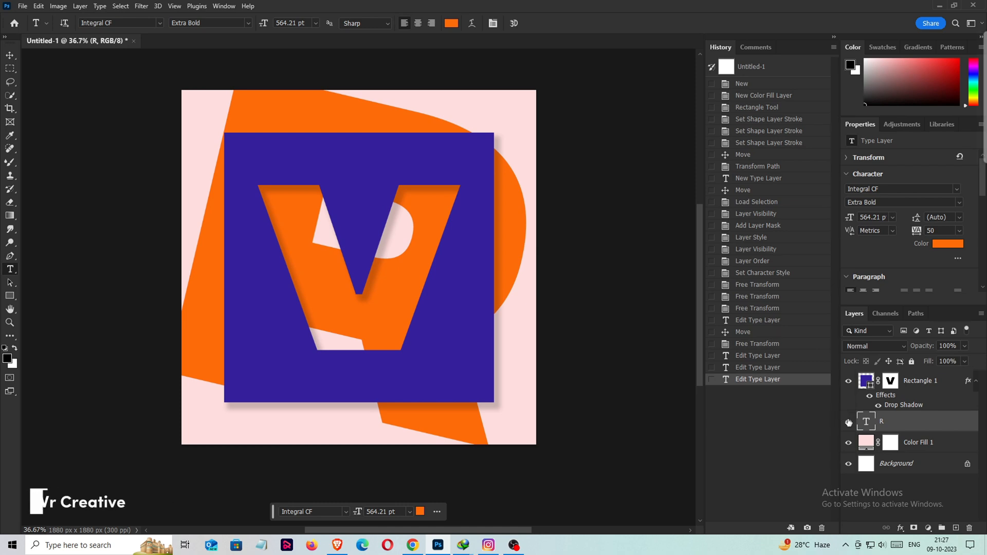
Hide the R layer and add a new placeholder text line at 36 pt near the square's lower edge.
left_click(848, 422)
left_click(319, 377)
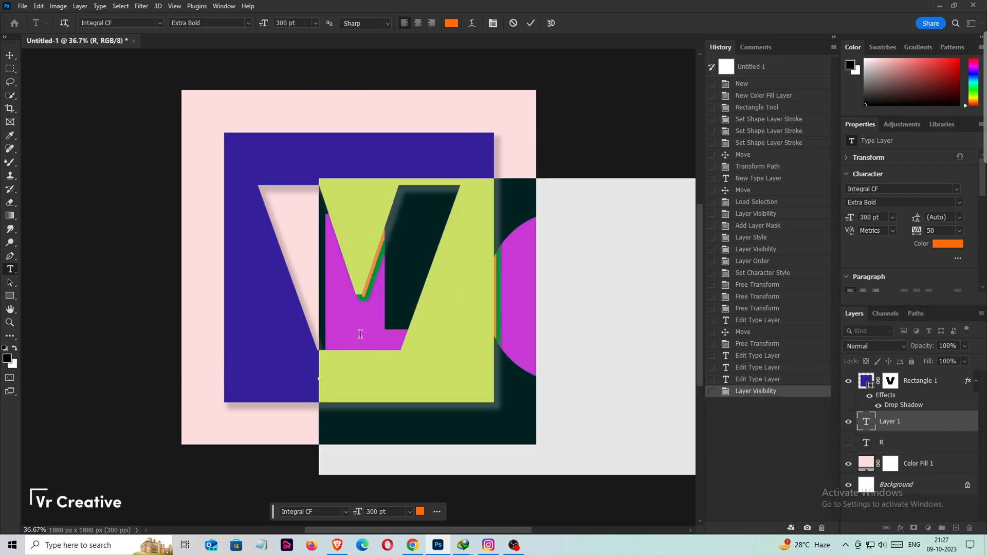
left_click(315, 23)
left_click(298, 152)
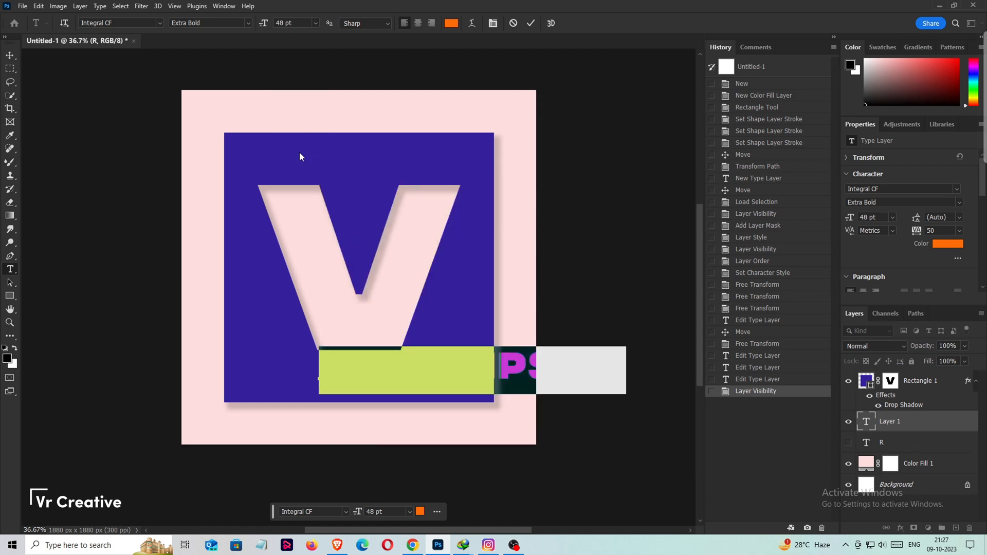
left_click(316, 24)
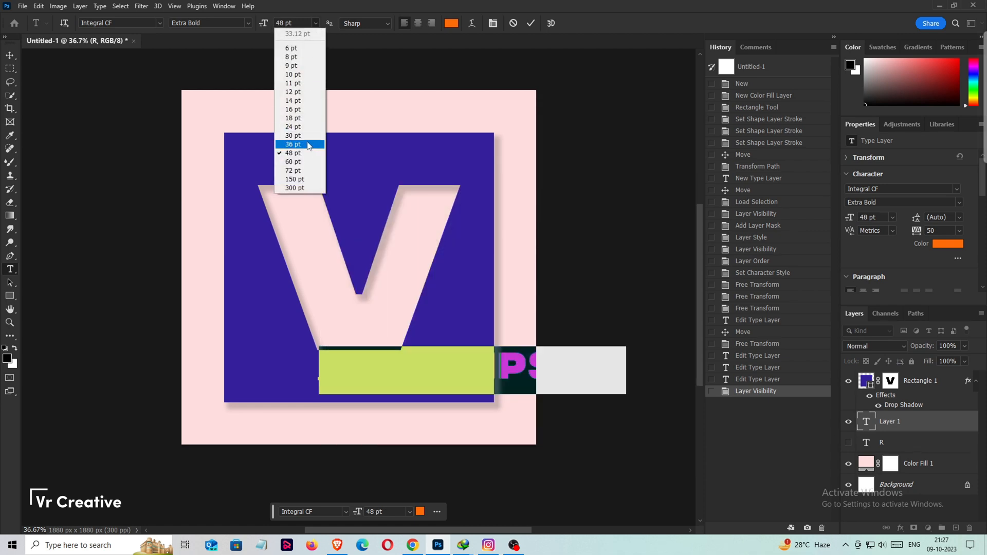
left_click(313, 145)
Make the new placeholder text near-white and place its layer above Rectangle 1.
left_click(452, 23)
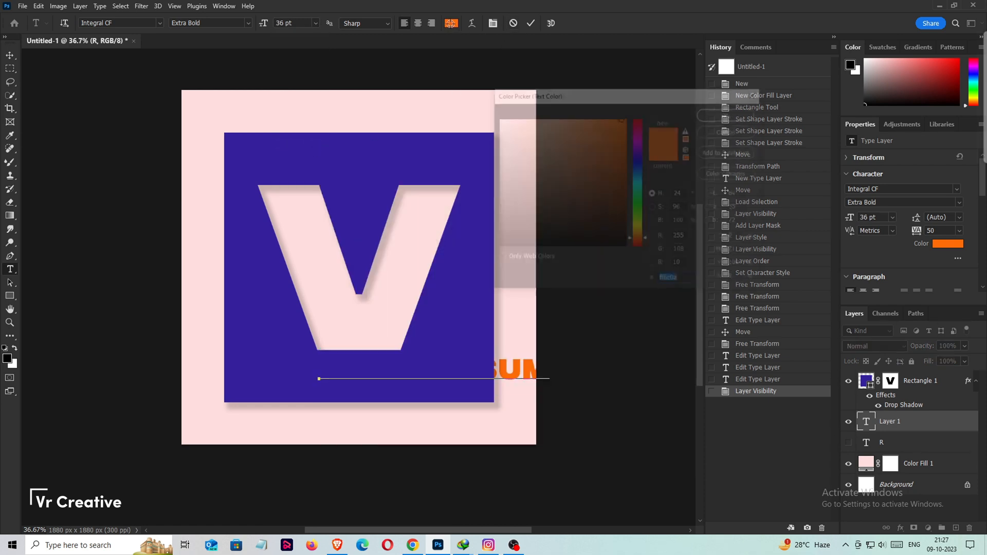
left_click_drag(501, 126, 489, 122)
left_click(730, 114)
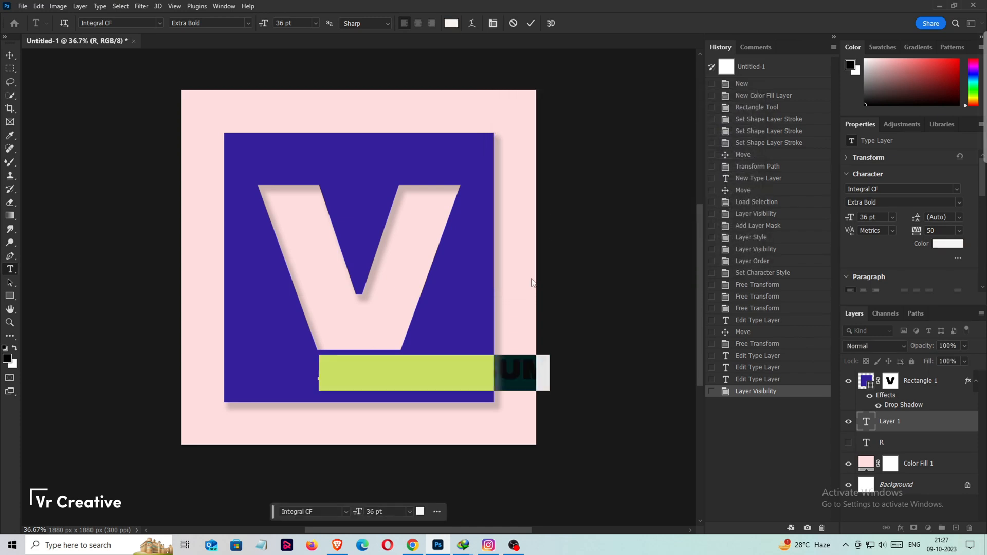
left_click_drag(910, 414, 909, 376)
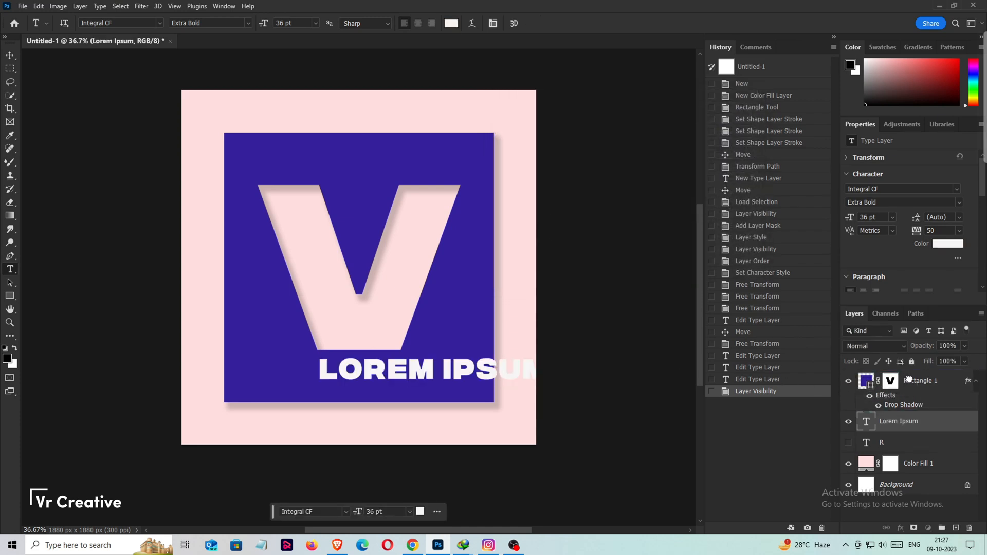
Replace the placeholder text with CREATIVE and position it below the V cutout inside the blue square.
left_click_drag(328, 371, 432, 406)
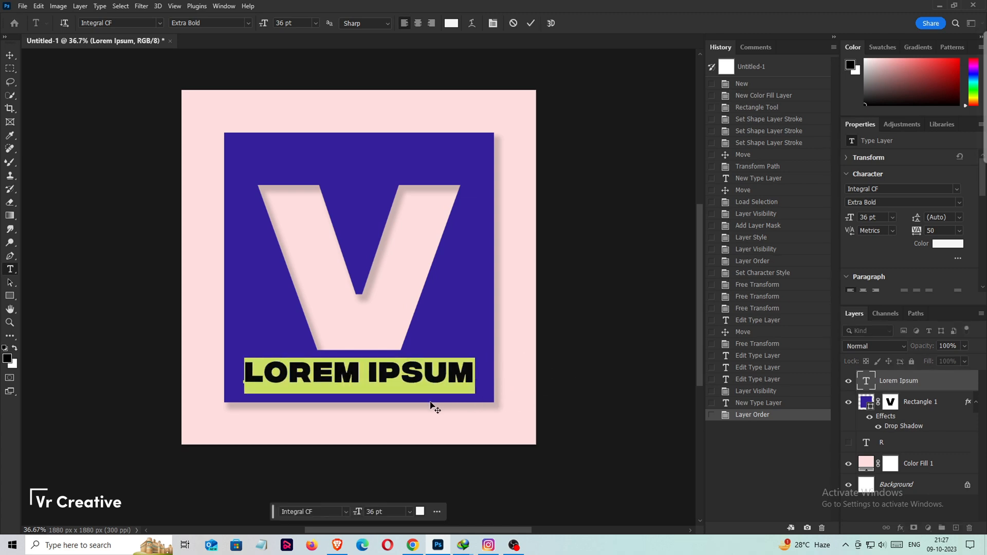
type("CRE")
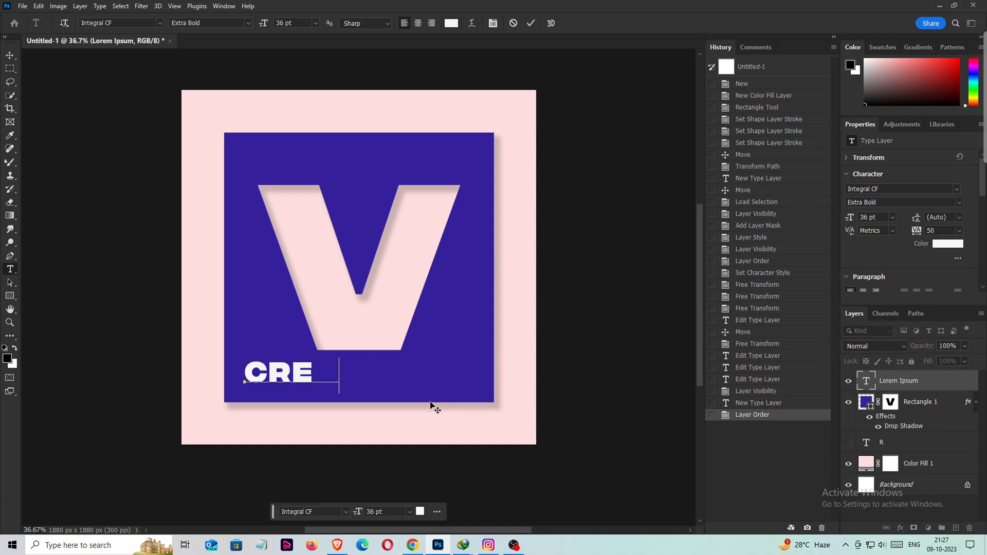
type("ATIVE")
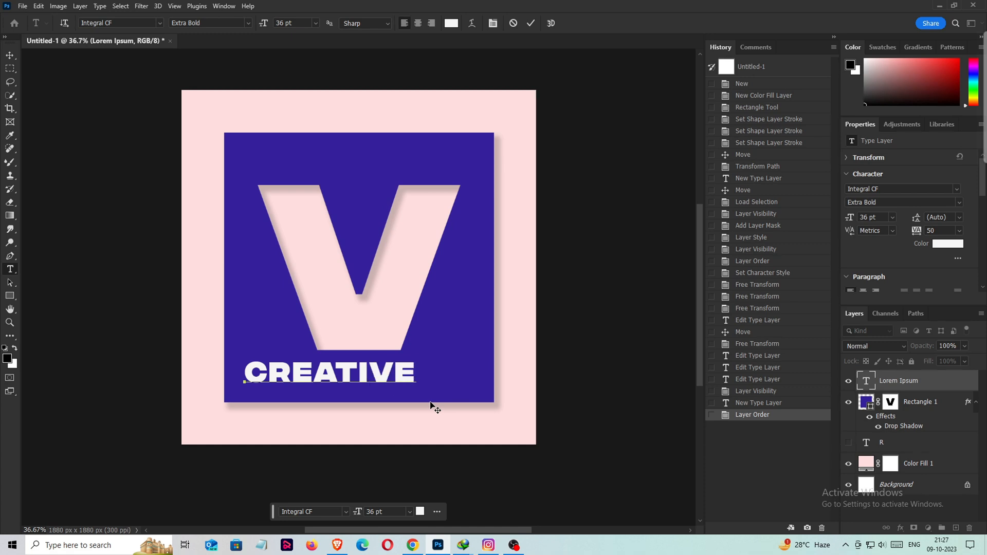
left_click(147, 220)
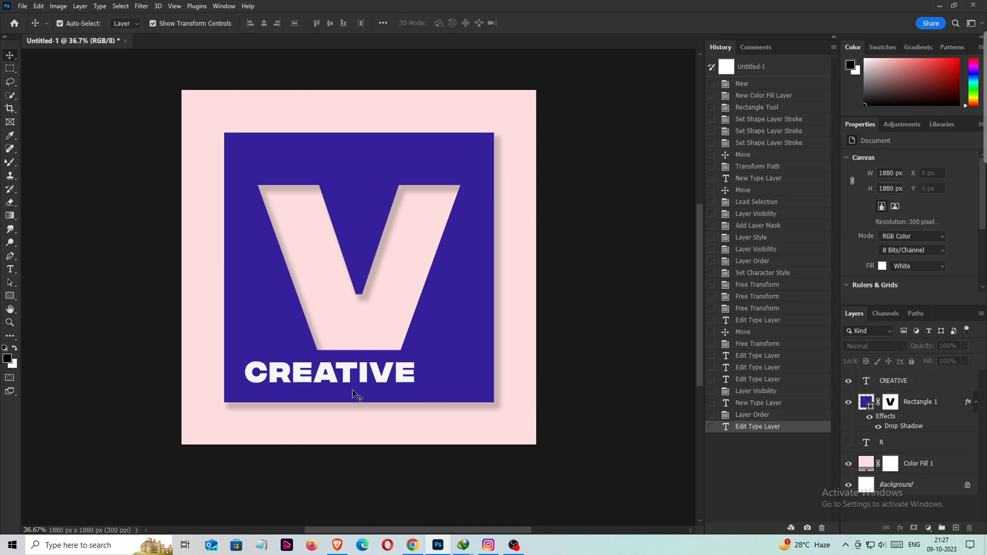
left_click_drag(356, 378, 408, 383)
left_click(590, 297)
Show the R layer again and fine-tune the CREATIVE text's horizontal centering under the V.
left_click(848, 443)
left_click(652, 333)
scroll(636, 333, "down", 2)
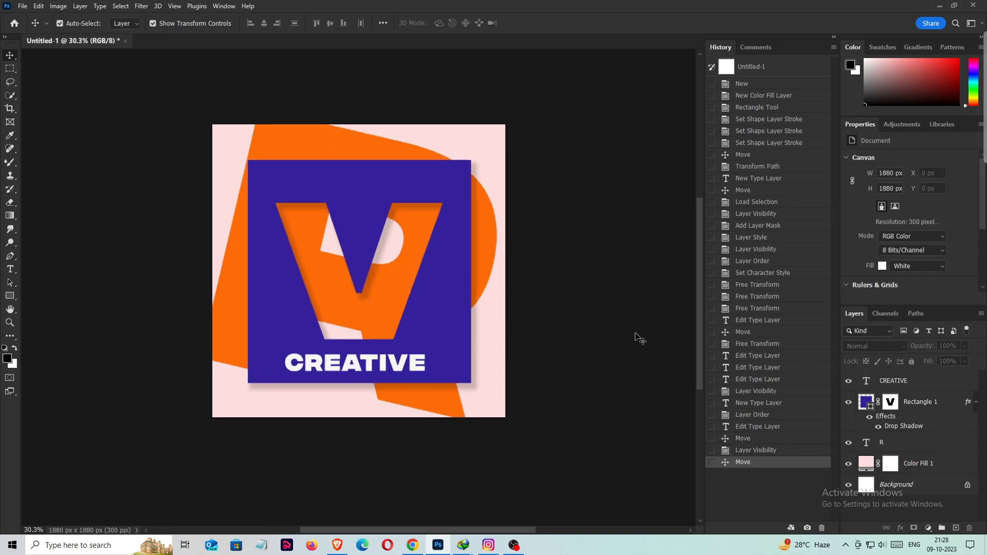
scroll(623, 339, "up", 1)
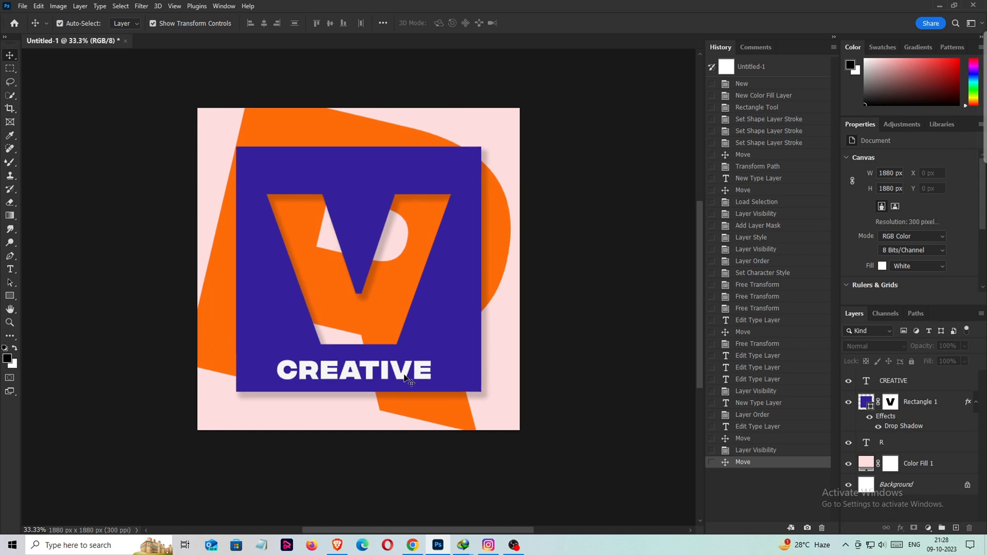
left_click_drag(411, 382, 416, 381)
left_click(657, 322)
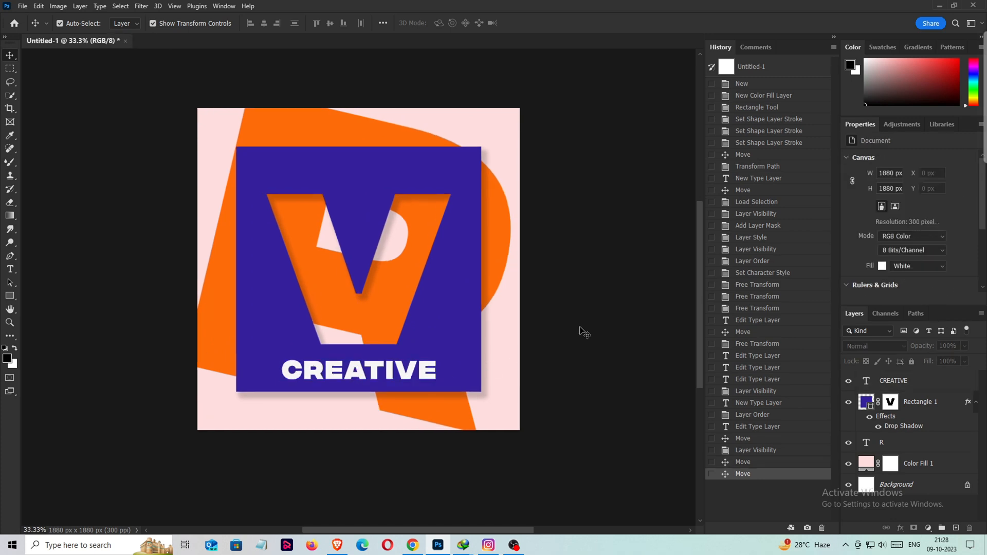
Change Rectangle 1's fill to the more saturated blue 1e00b9.
left_click(469, 351)
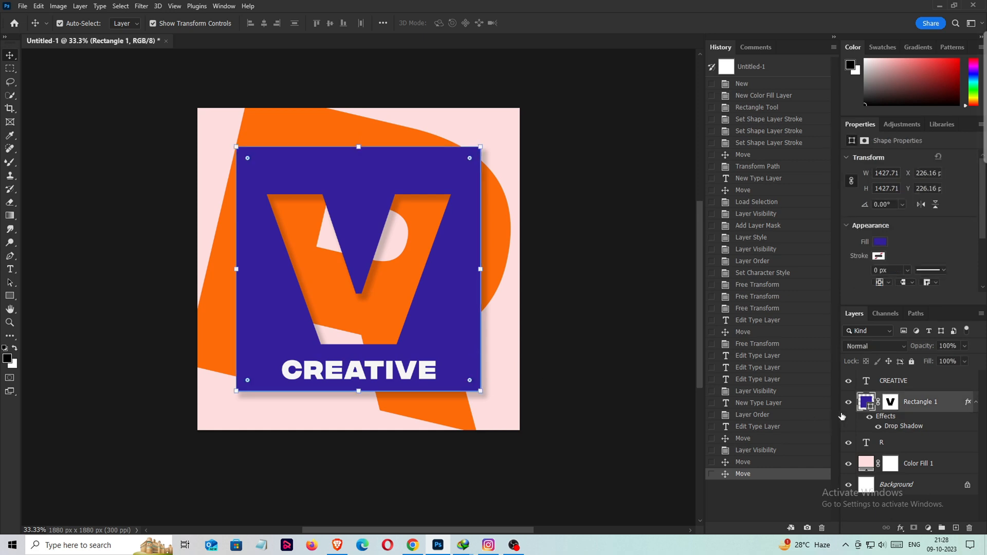
double_click(870, 406)
mouse_move(588, 226)
left_mouse_down()
mouse_move(606, 177)
mouse_move(633, 144)
mouse_move(631, 155)
left_mouse_up()
left_click(729, 113)
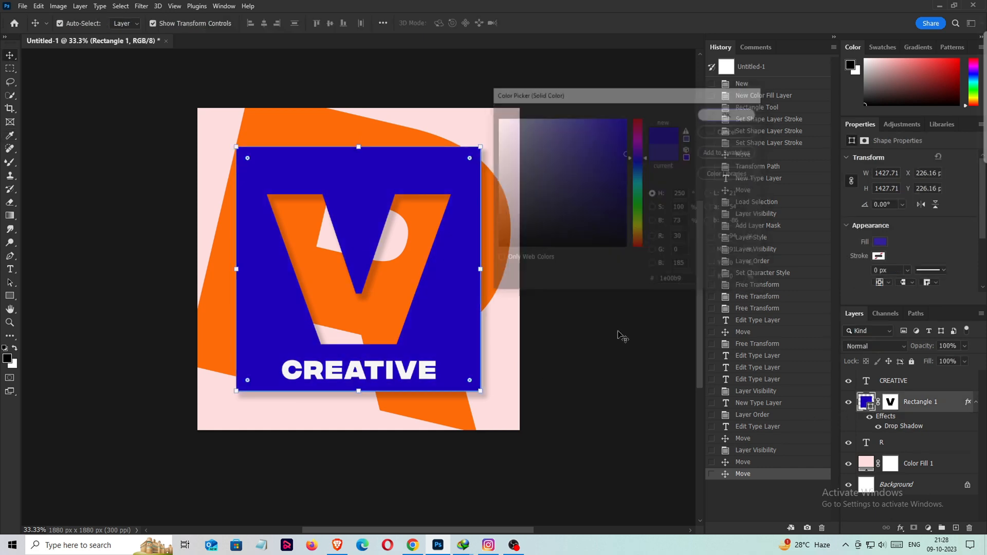
left_click(601, 337)
double_click(867, 381)
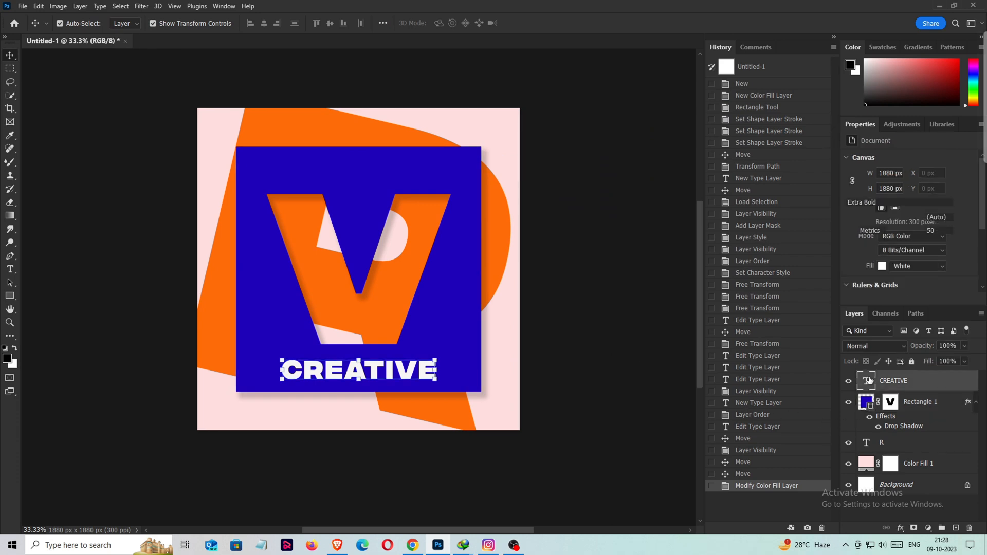
left_click(530, 23)
key("v")
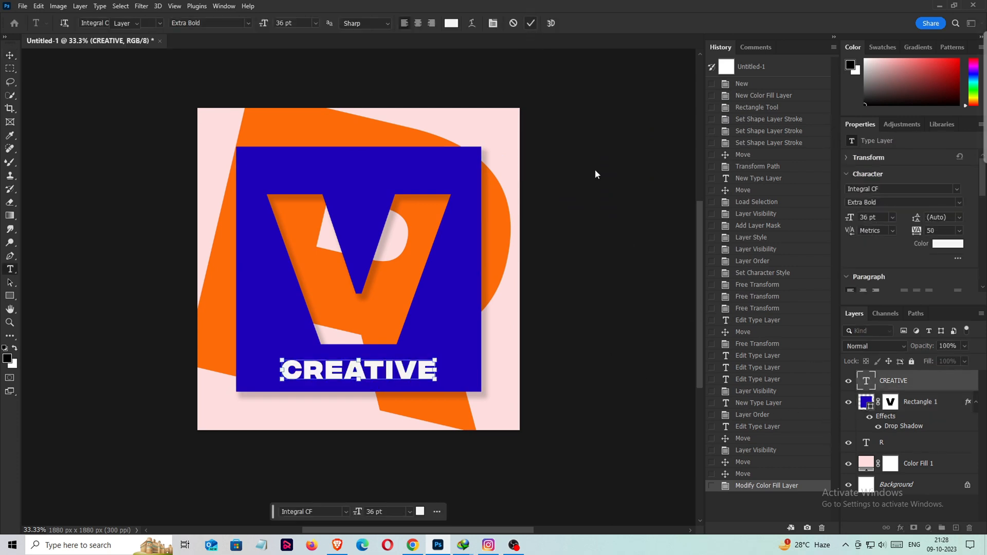
left_click(661, 227)
Change the R text's color to the lighter orange ff9000, commit the edit and deselect the layer.
double_click(865, 445)
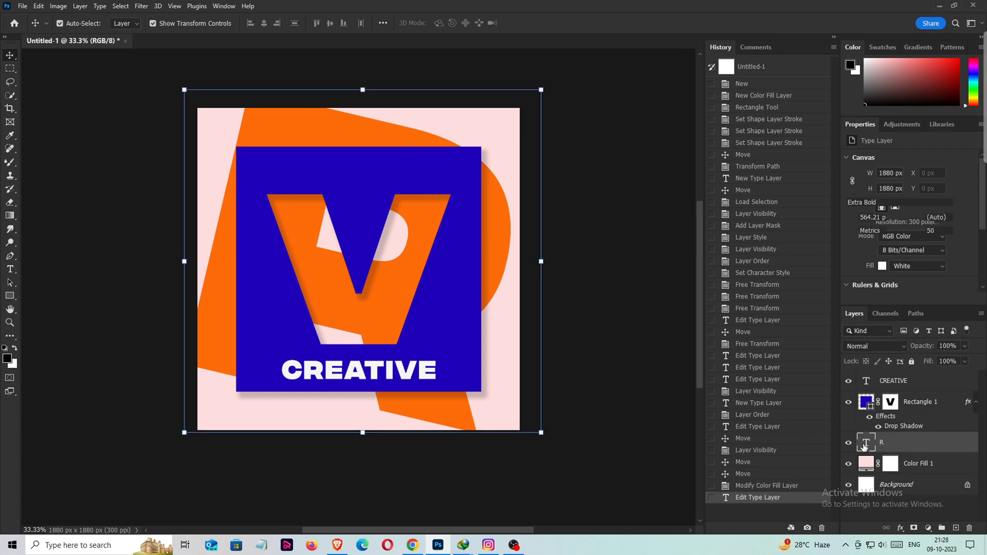
left_click(451, 23)
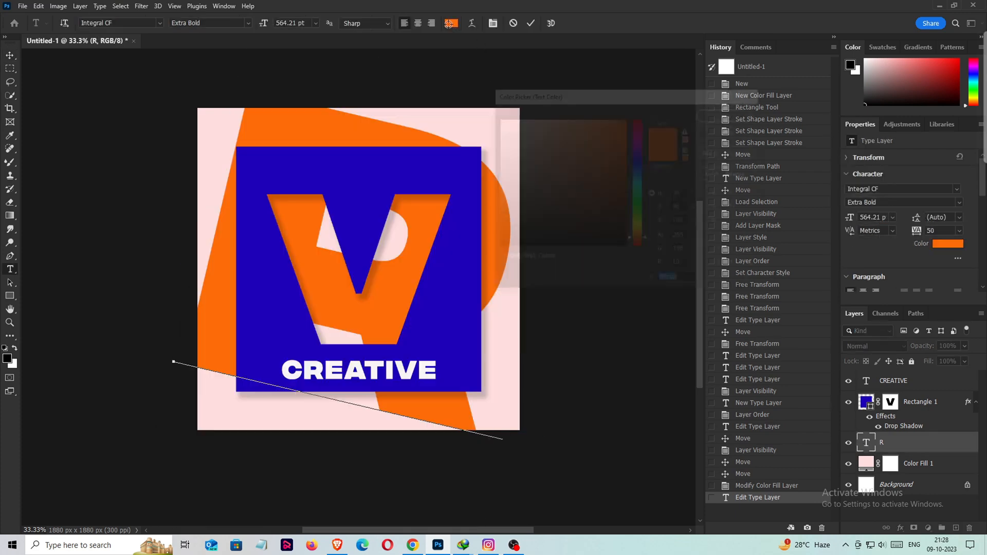
left_click(610, 144)
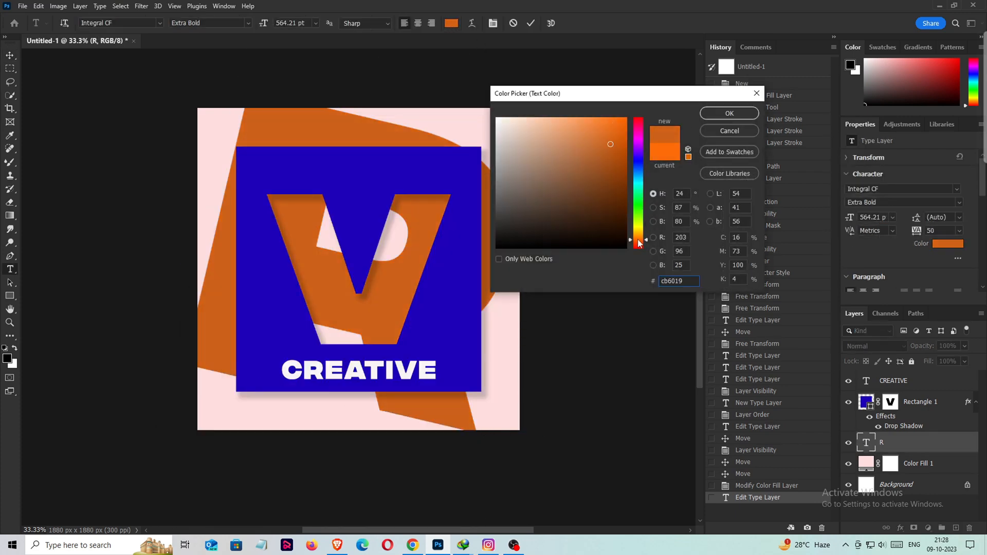
left_click_drag(639, 243, 639, 237)
left_click_drag(606, 158, 674, 119)
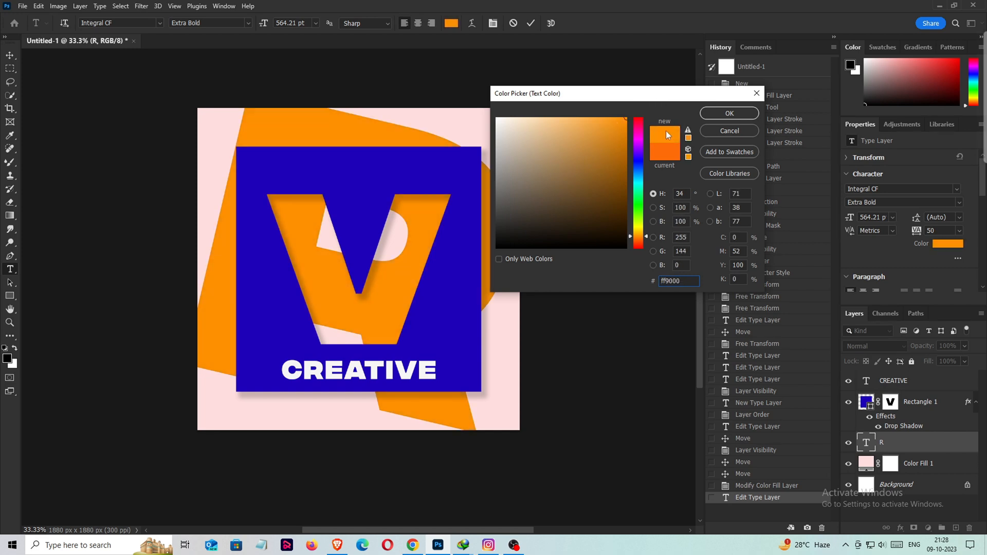
left_click(729, 113)
left_click(531, 23)
left_click(10, 55)
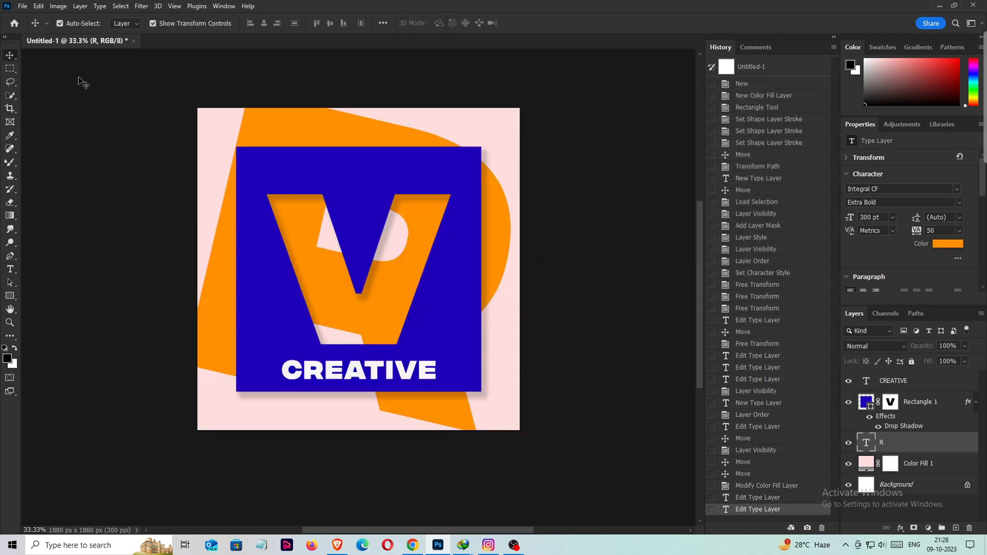
left_click(88, 91)
key("ctrl+minus")
key("ctrl+plus")
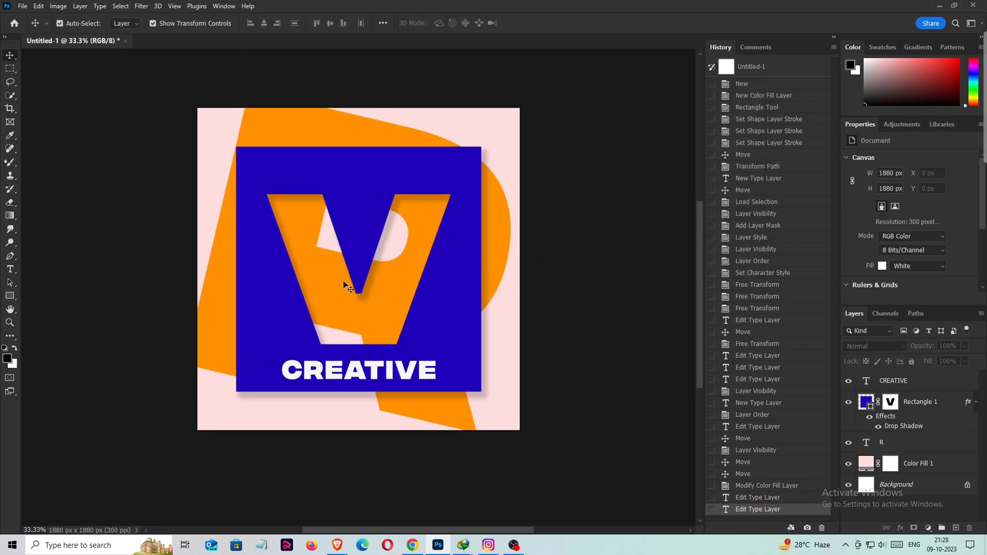